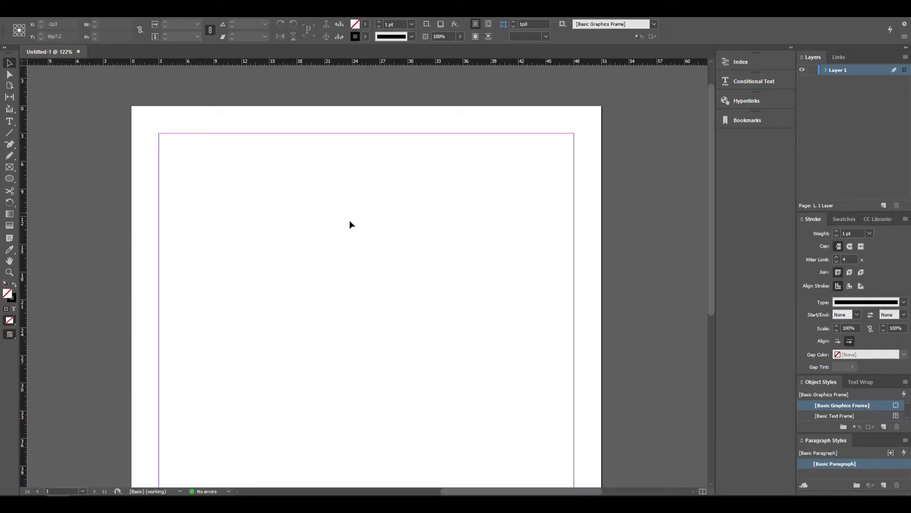
- Add six blank pages to the end of the single-page document
left_click(65, 13)
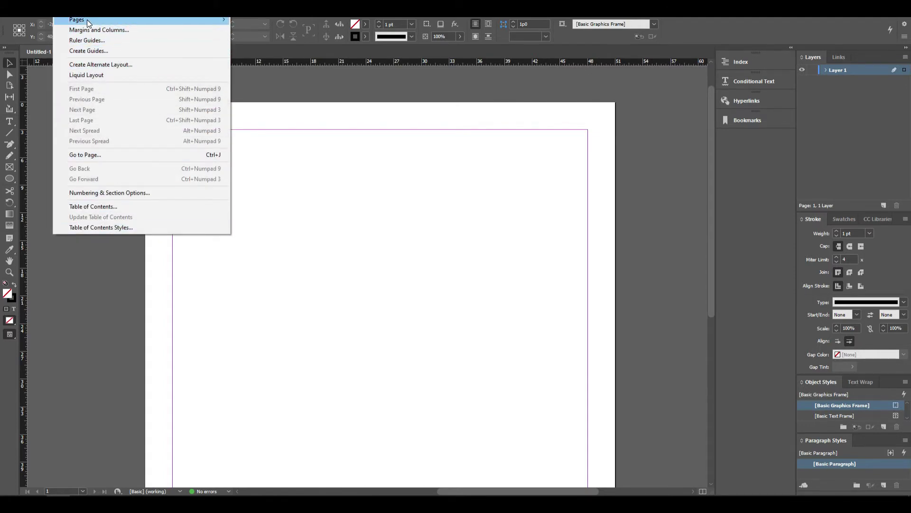
mouse_move(89, 22)
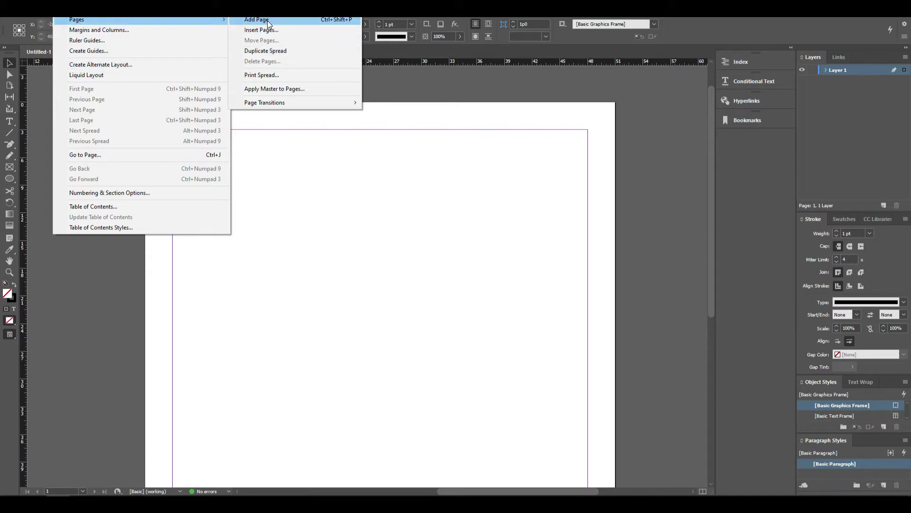
left_click(351, 19)
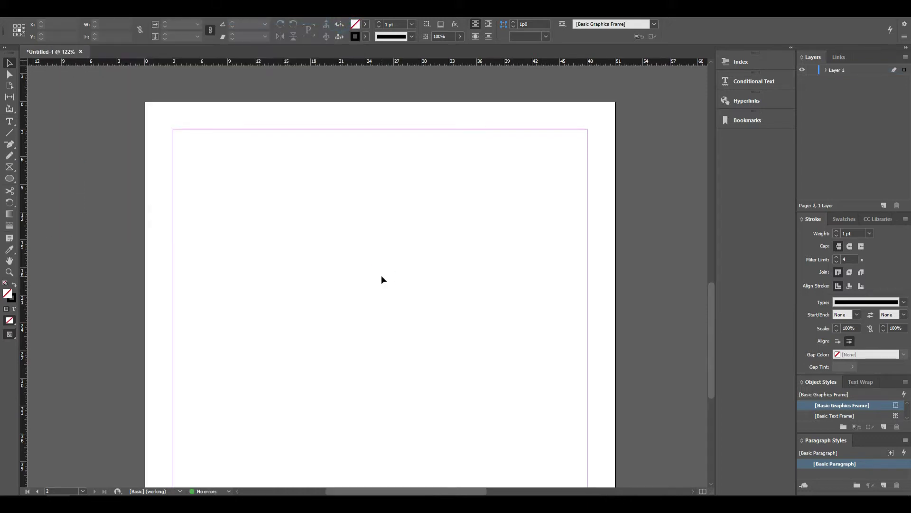
key("ctrl+shift+p")
scroll(381, 274, "down", 6)
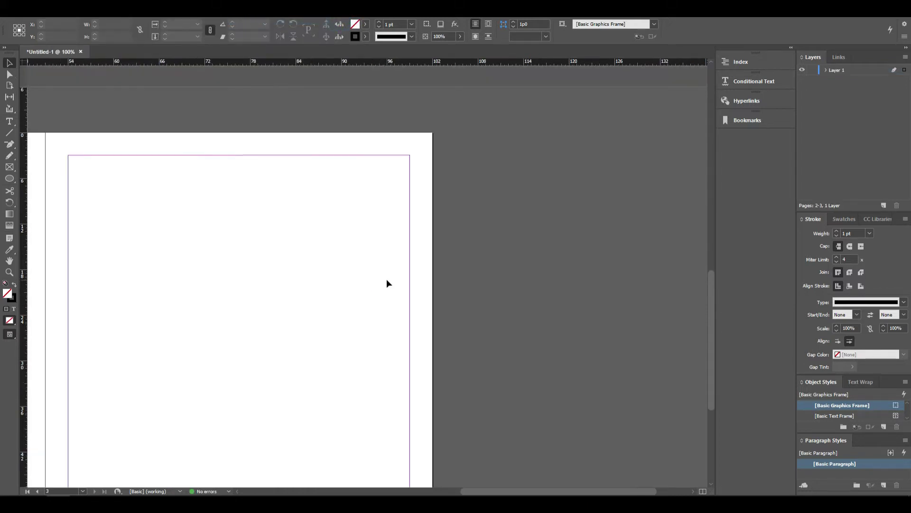
key("ctrl+shift+p")
key("ctrl+shift+p")
key("ctrl+shift+p")
key("ctrl+shift+p")
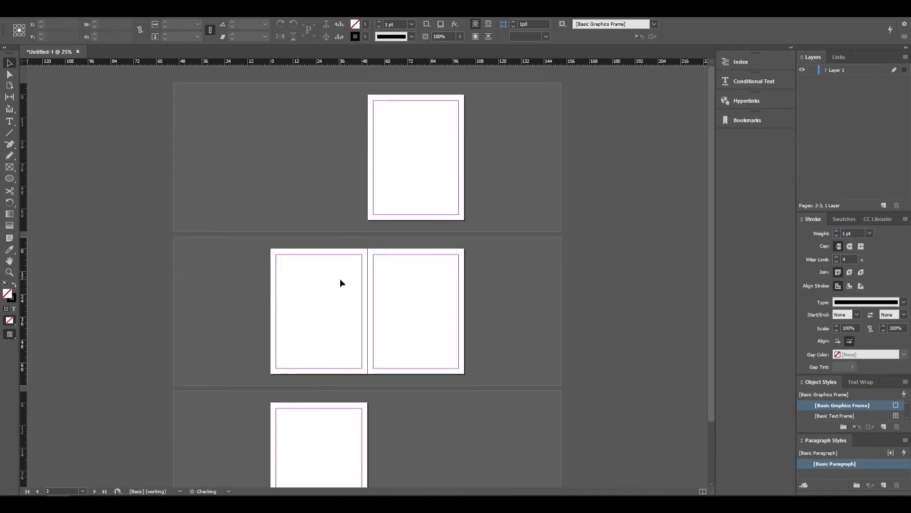
scroll(340, 278, "up", 5)
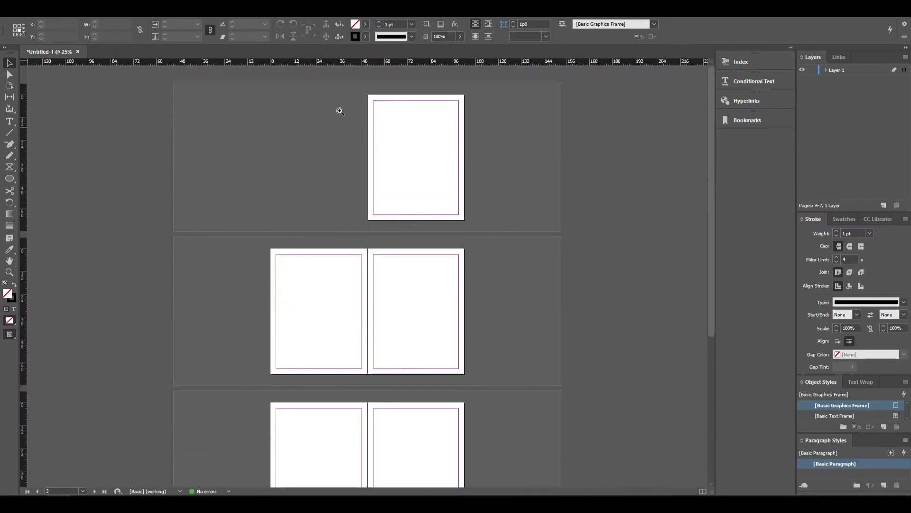
left_click_drag(305, 90, 518, 250)
left_click(62, 12)
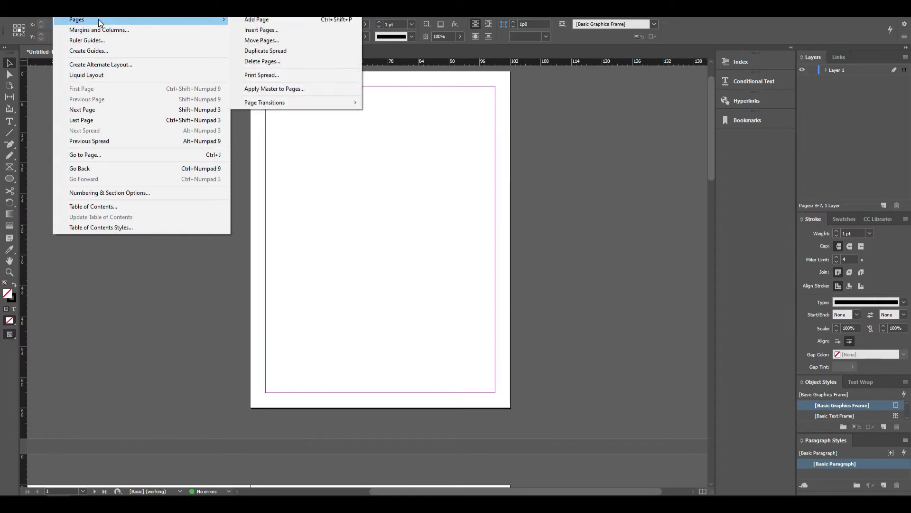
left_click(269, 31)
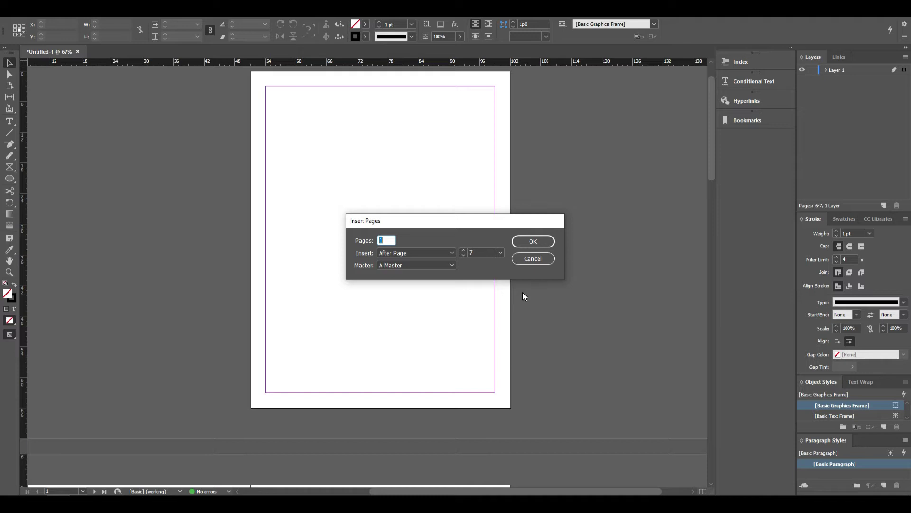
type("10")
key("Tab")
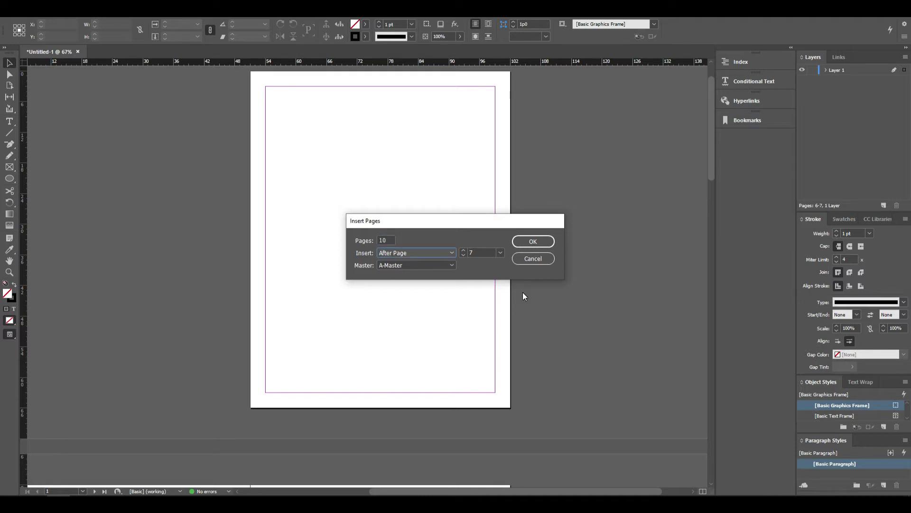
key("Tab")
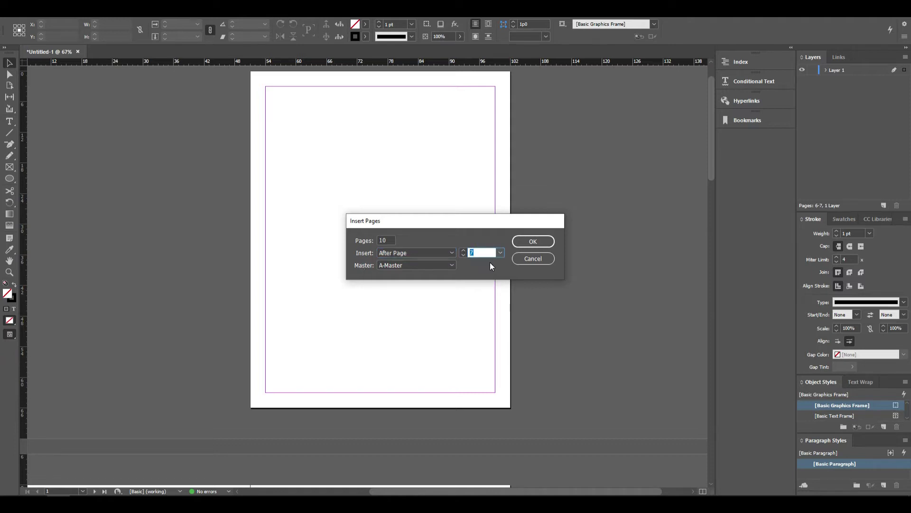
left_click(450, 253)
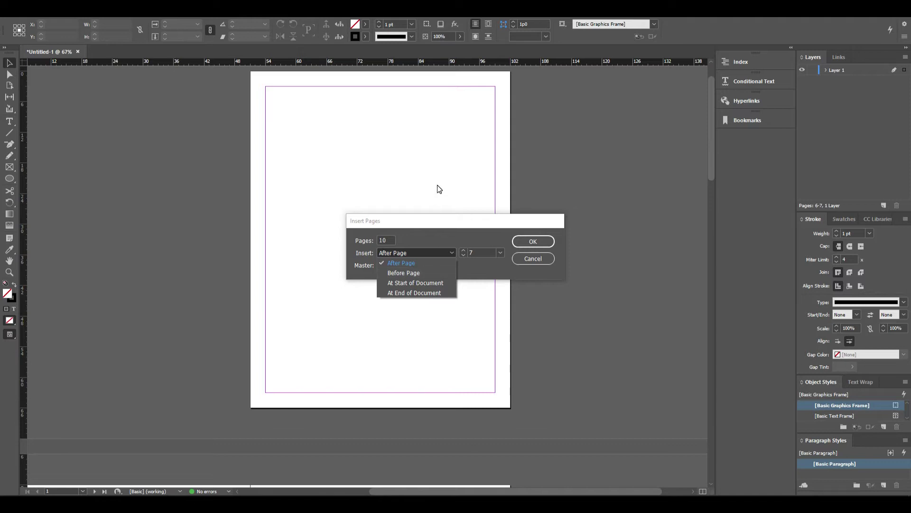
left_click(420, 185)
key("Return")
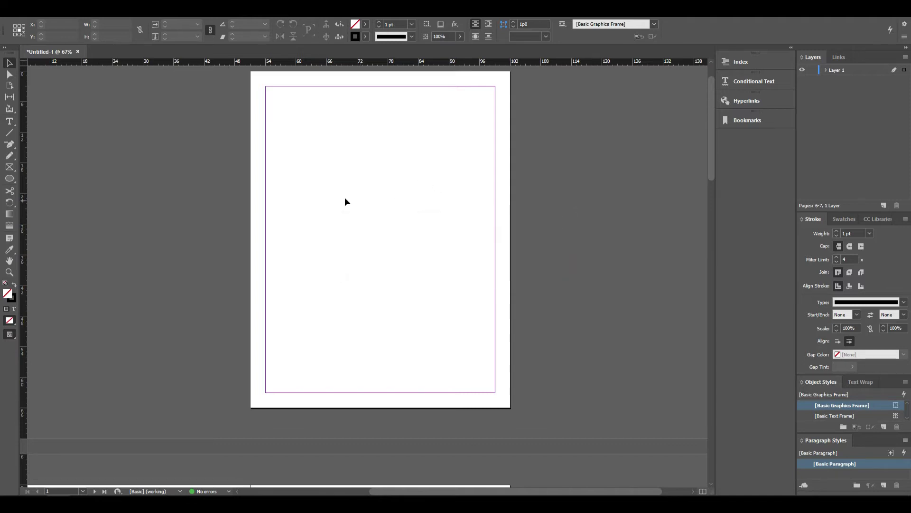
key("alt+l")
mouse_move(82, 21)
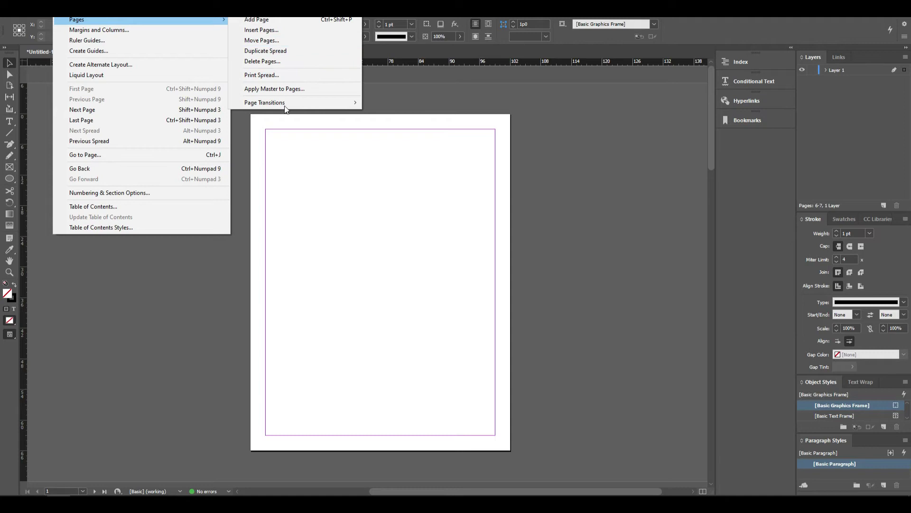
left_click(313, 149)
- Draw a rectangular frame about 26p2 wide and 29p11 high on page 1 and fill it with C=100 M=0 Y=0 K=0
left_click(10, 167)
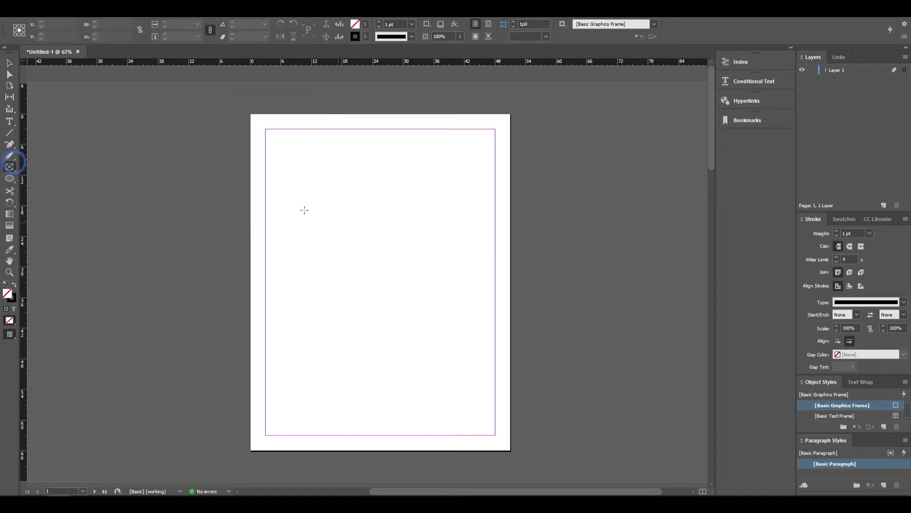
left_click_drag(295, 204, 452, 323)
key("ctrl+z")
left_click_drag(348, 208, 482, 359)
left_click(365, 23)
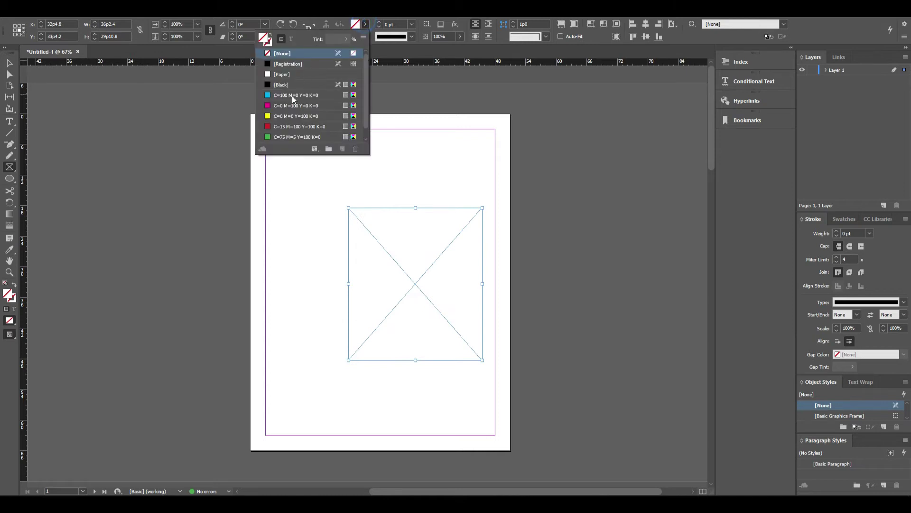
left_click(293, 95)
- Center the cyan frame horizontally and vertically on the page, and switch the document to preview mode
left_click(10, 64)
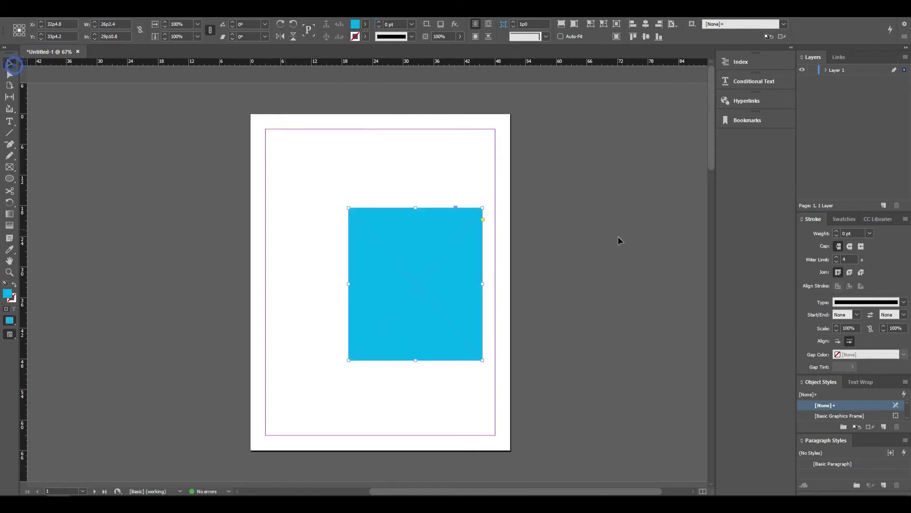
left_click(646, 24)
left_click(646, 37)
key("w")
left_click(600, 244)
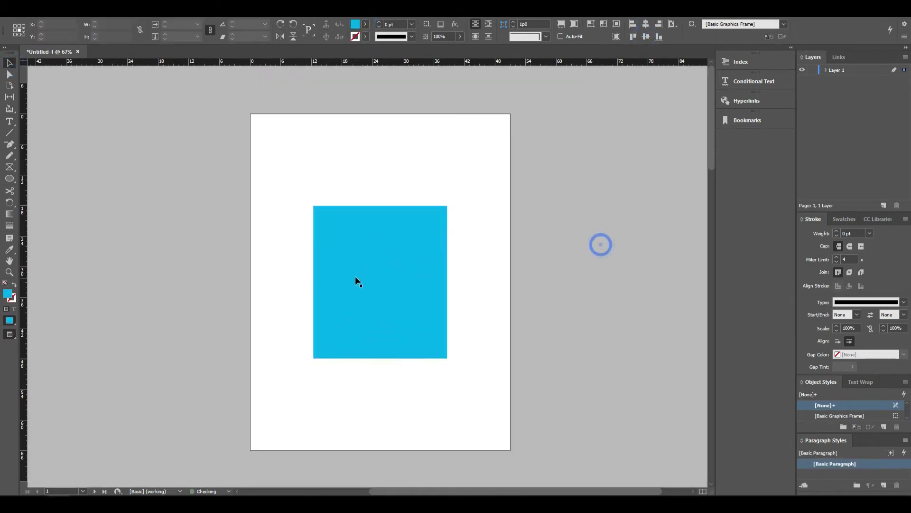
left_click(356, 275)
left_click(60, 17)
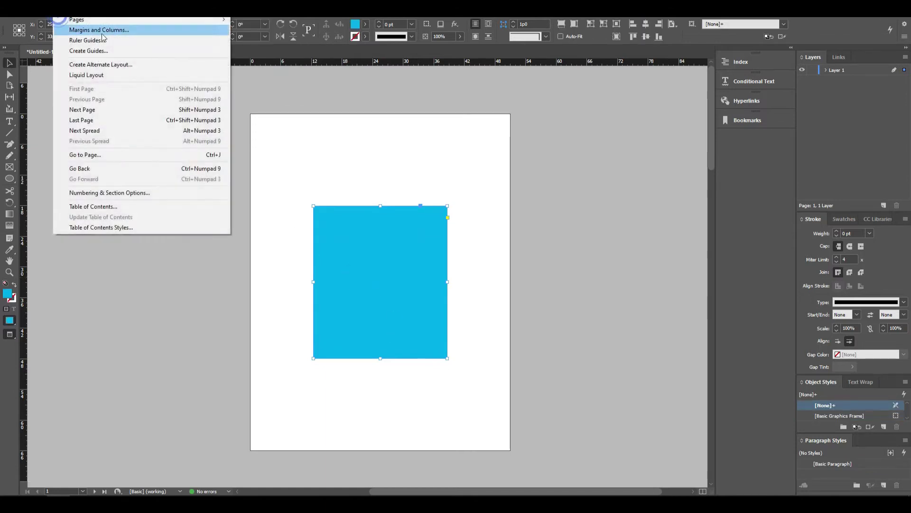
mouse_move(100, 21)
left_click(288, 43)
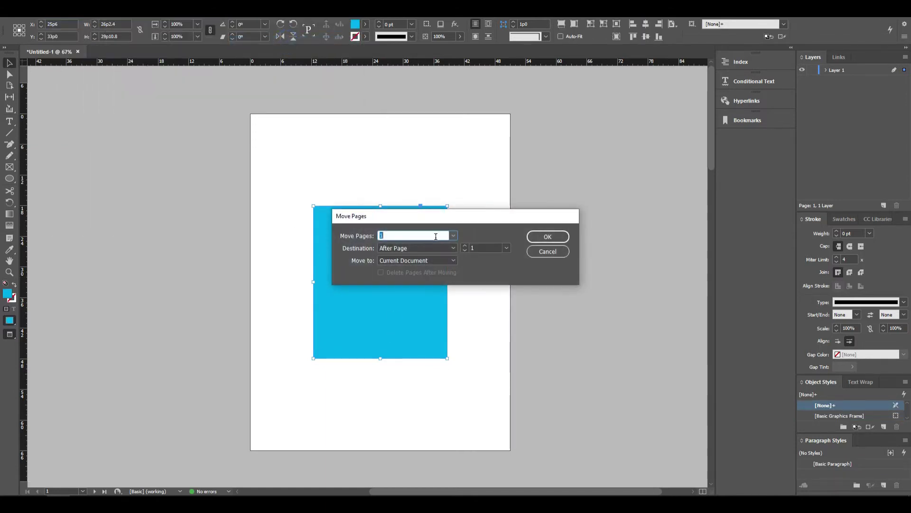
left_click(447, 248)
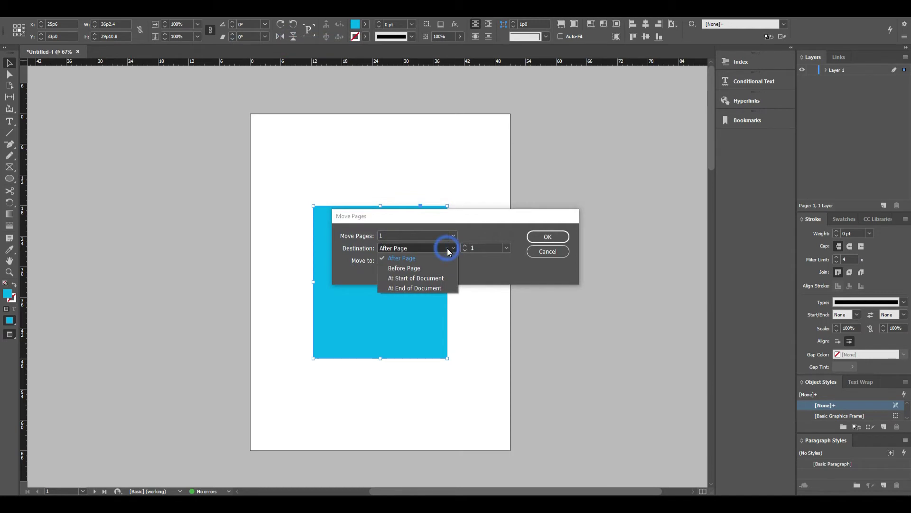
left_click(447, 248)
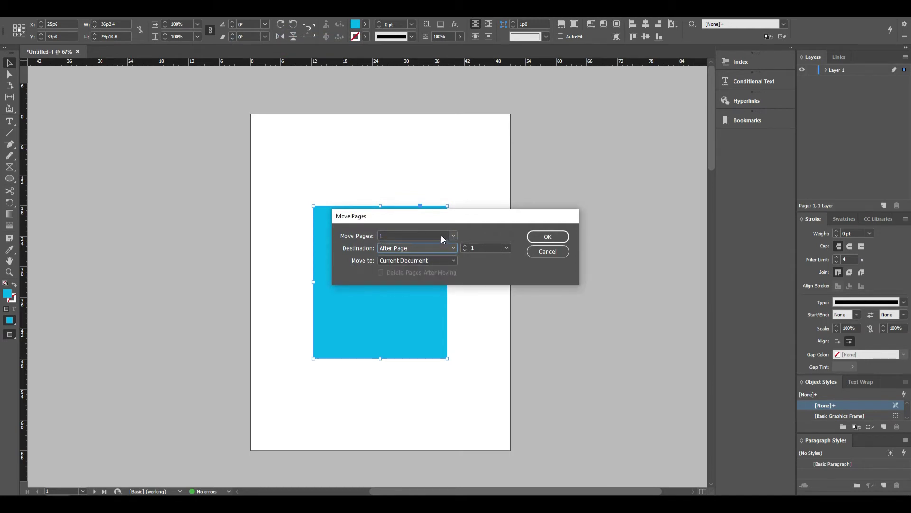
left_click(454, 235)
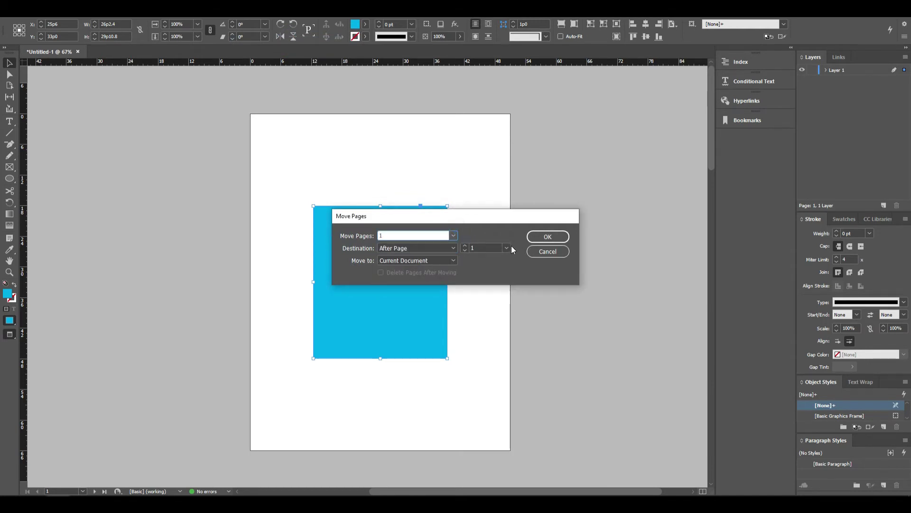
left_click(489, 248)
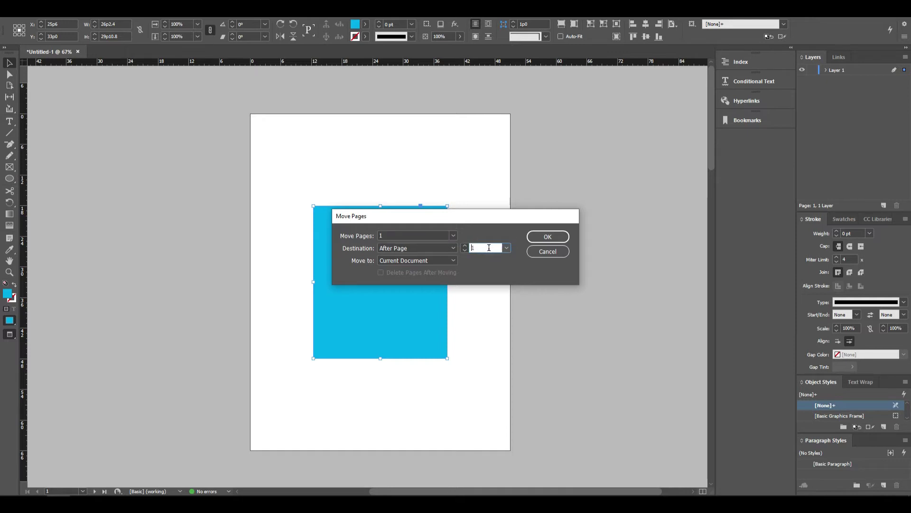
double_click(489, 248)
left_click_drag(430, 214, 427, 205)
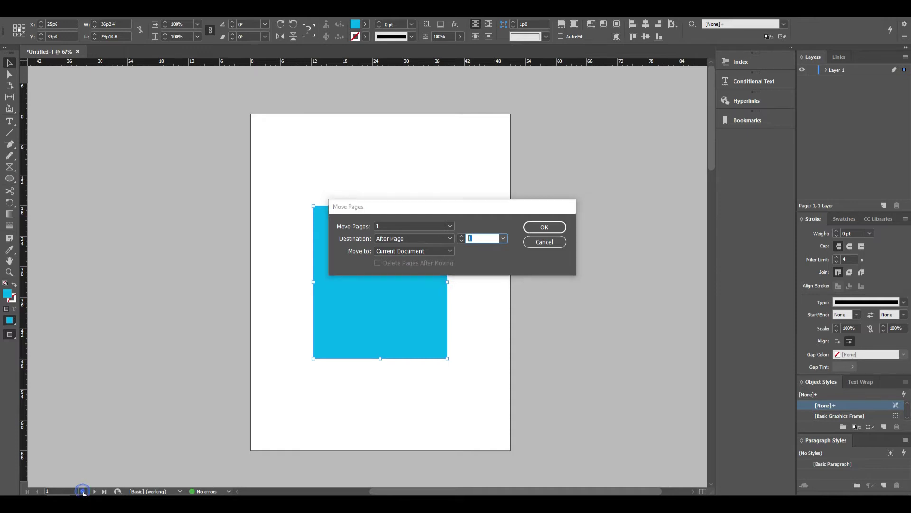
key("Return")
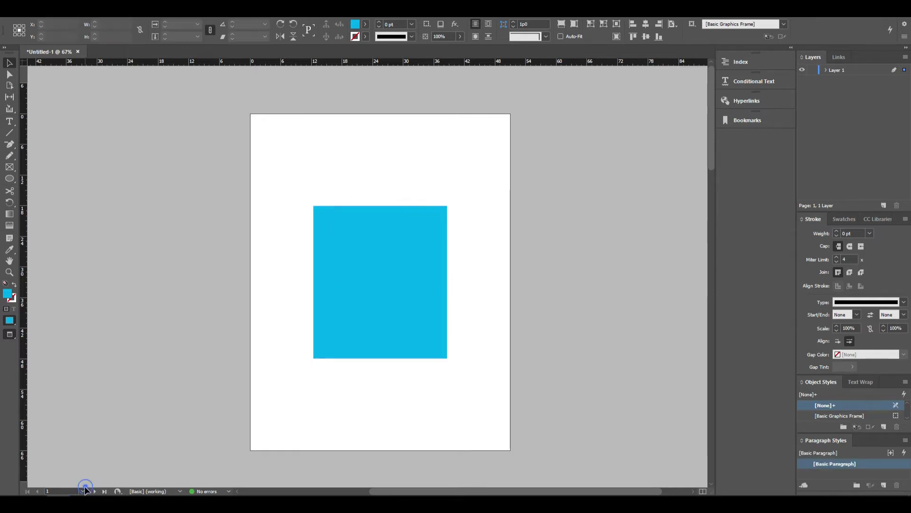
- Move page 1 with the cyan frame to after page 7 within the current document
left_click(83, 491)
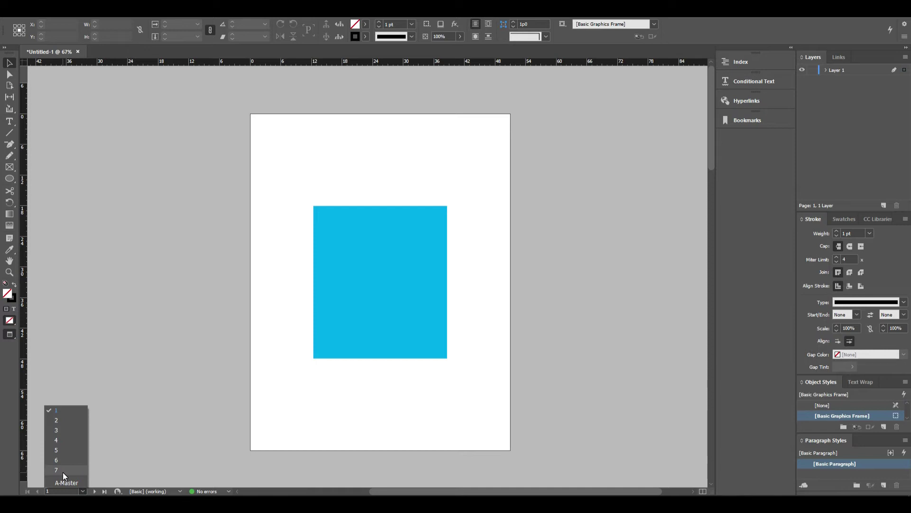
left_click(423, 332)
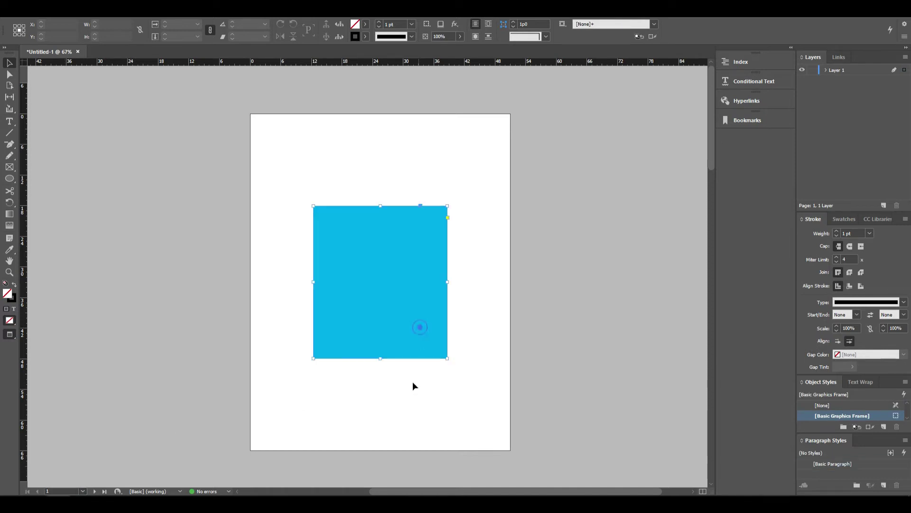
left_click(117, 9)
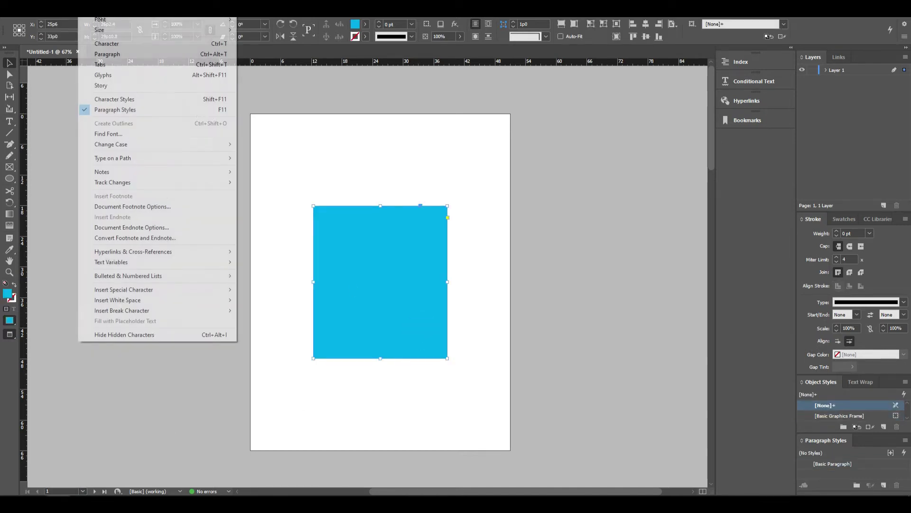
mouse_move(81, 22)
left_click(278, 40)
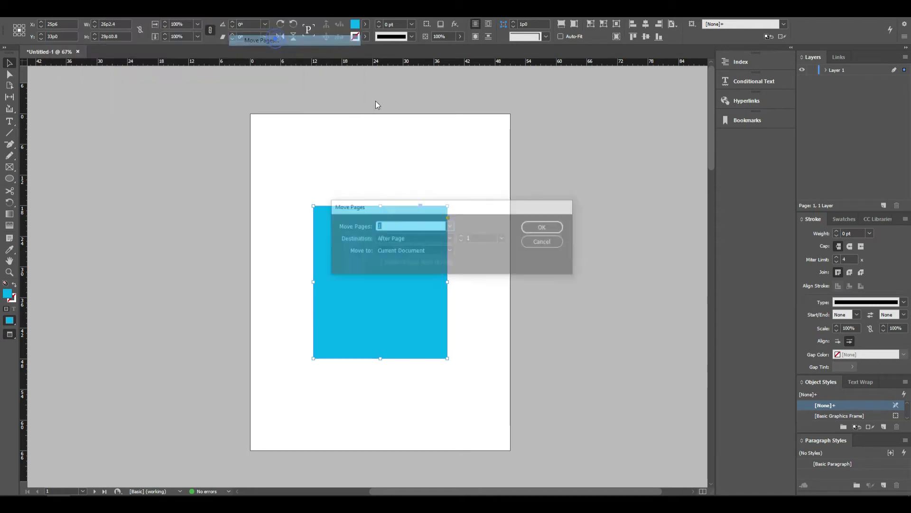
left_click(469, 238)
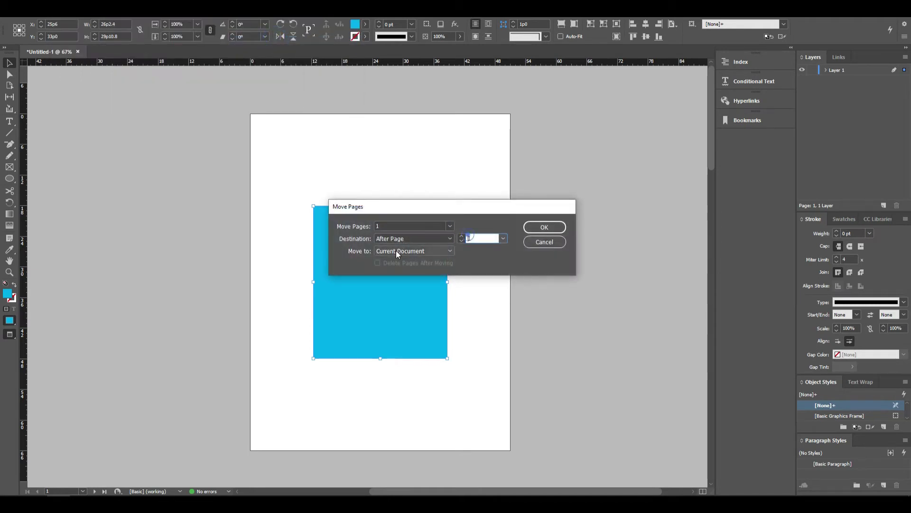
type("7")
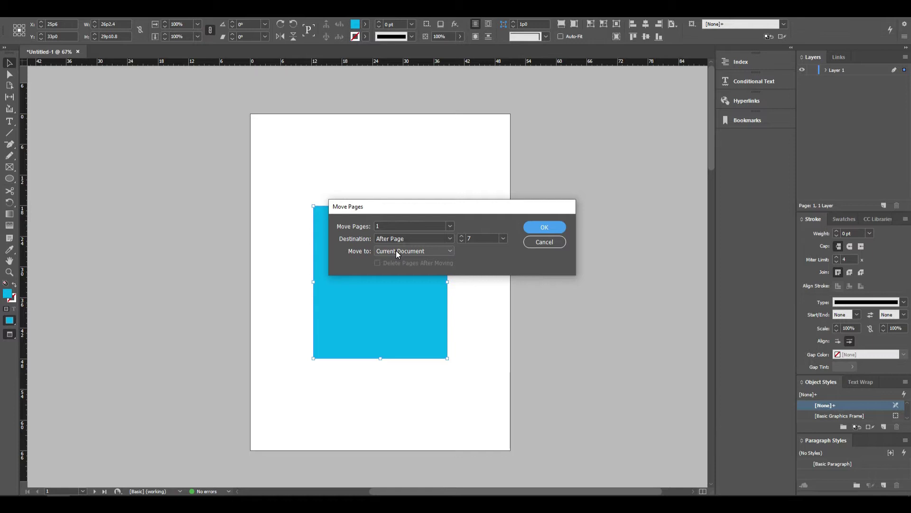
key("Return")
- Duplicate the last spread, pages 6-7, which holds the cyan frame
key("ctrl+alt+shift+0")
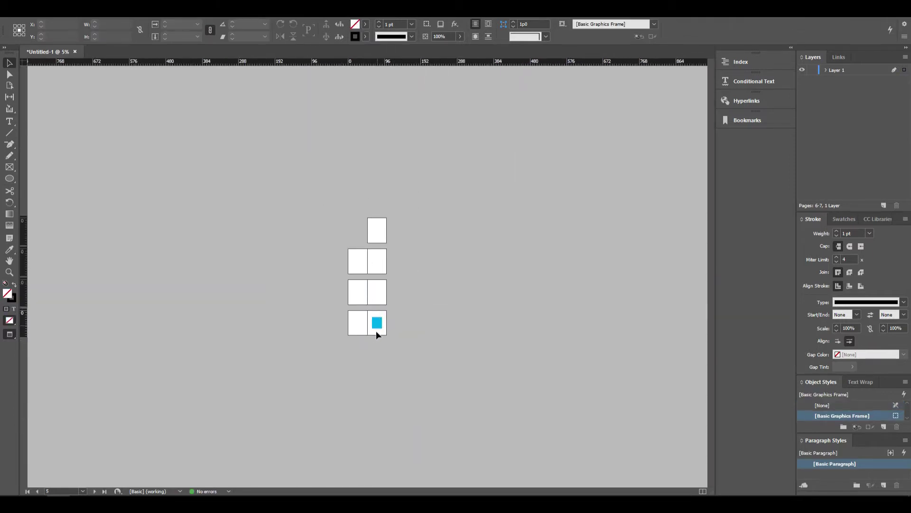
left_click_drag(325, 214, 424, 385)
left_click(401, 390)
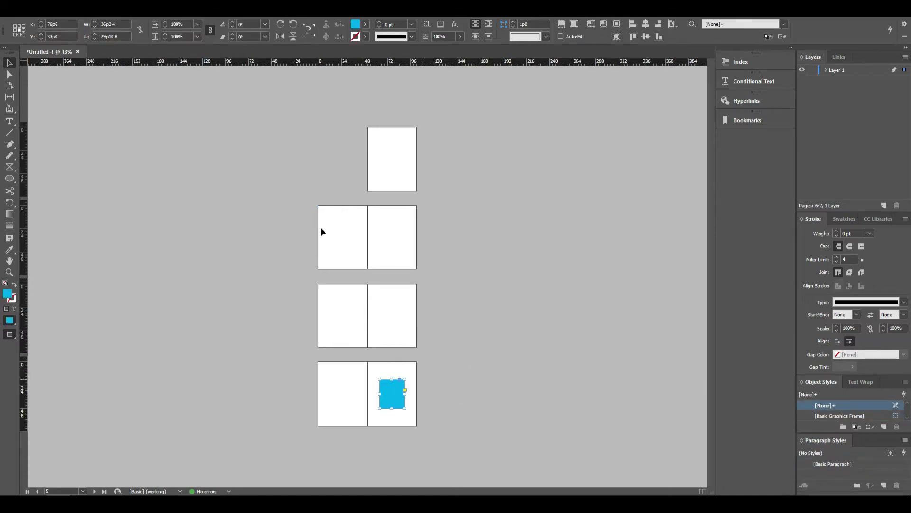
left_click(106, 9)
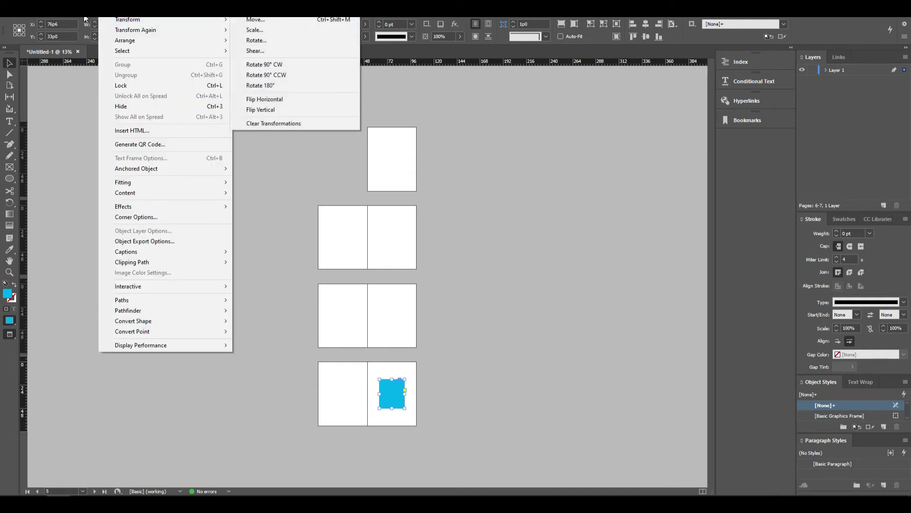
mouse_move(76, 10)
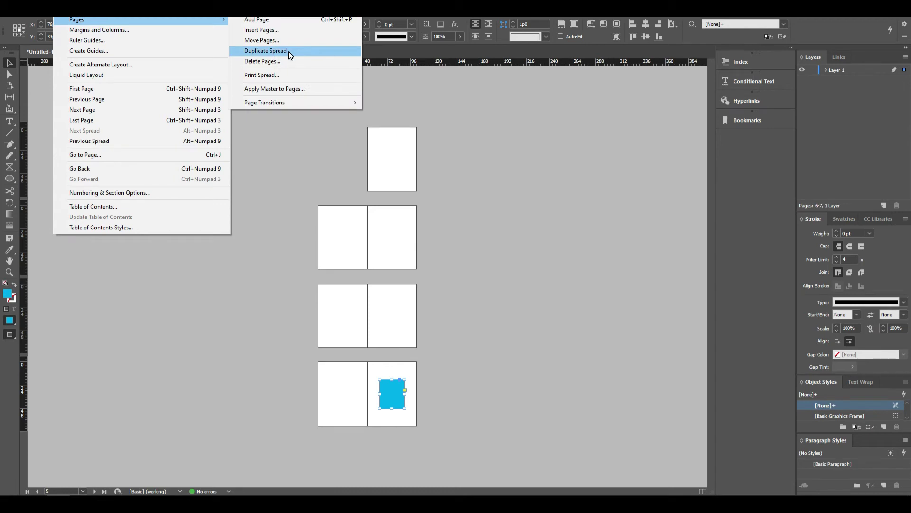
left_click(513, 217)
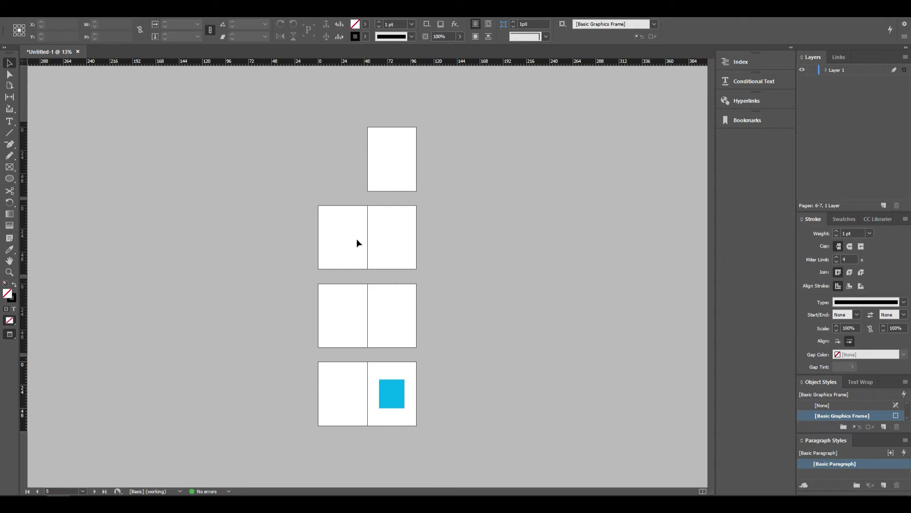
left_click(107, 10)
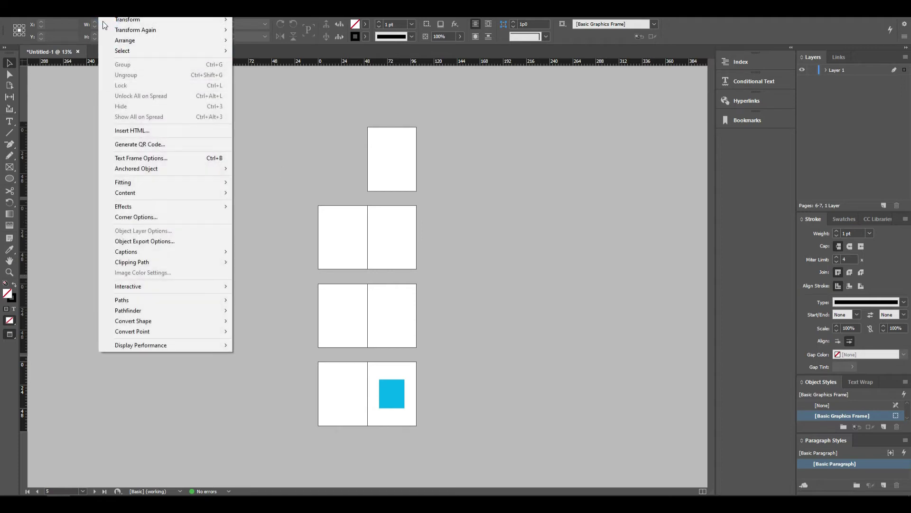
mouse_move(92, 20)
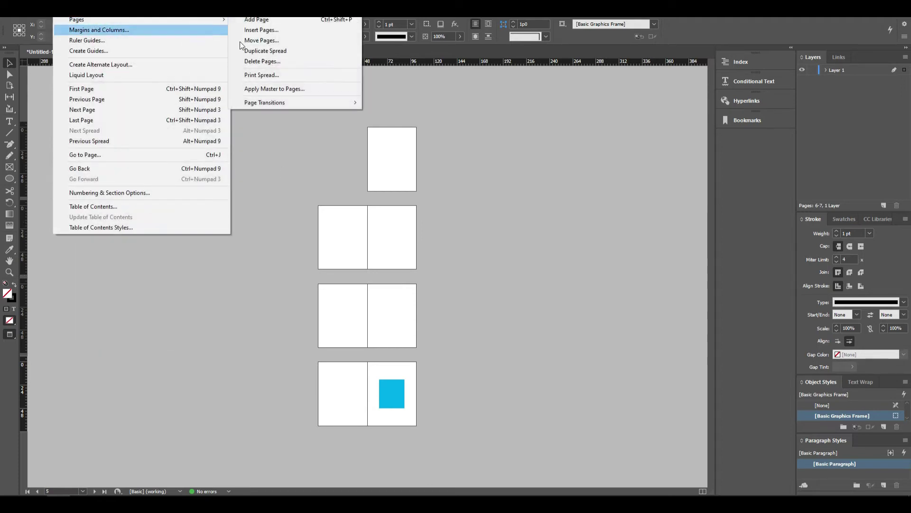
left_click(270, 51)
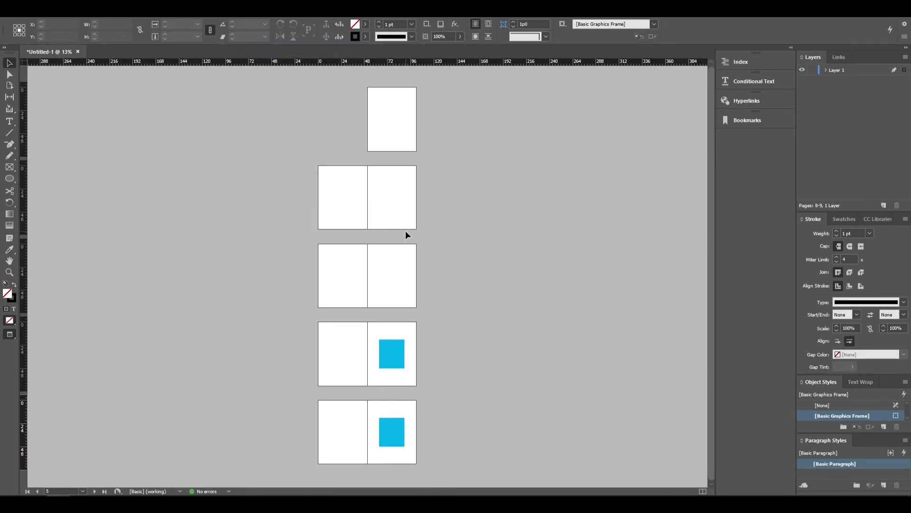
- Delete pages 8-9, the duplicated spread with the cyan frame, including the objects on them
left_click(85, 9)
mouse_move(89, 20)
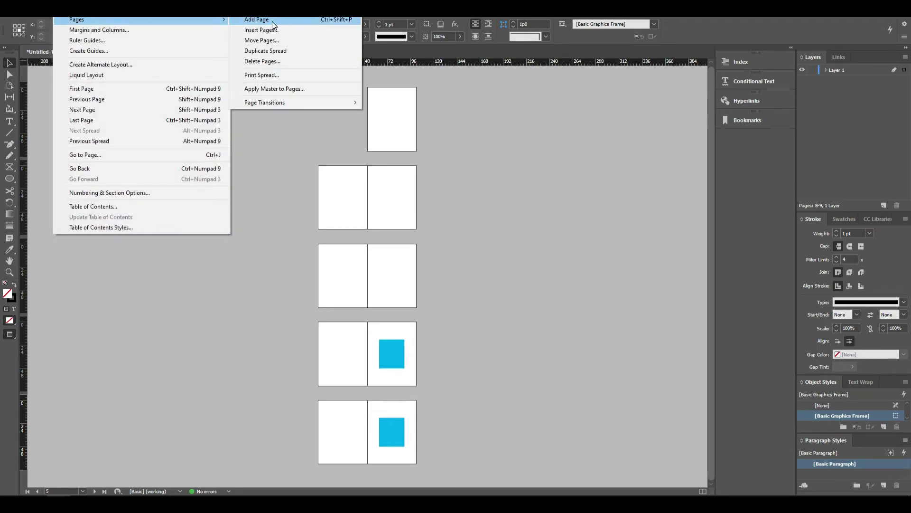
left_click(263, 61)
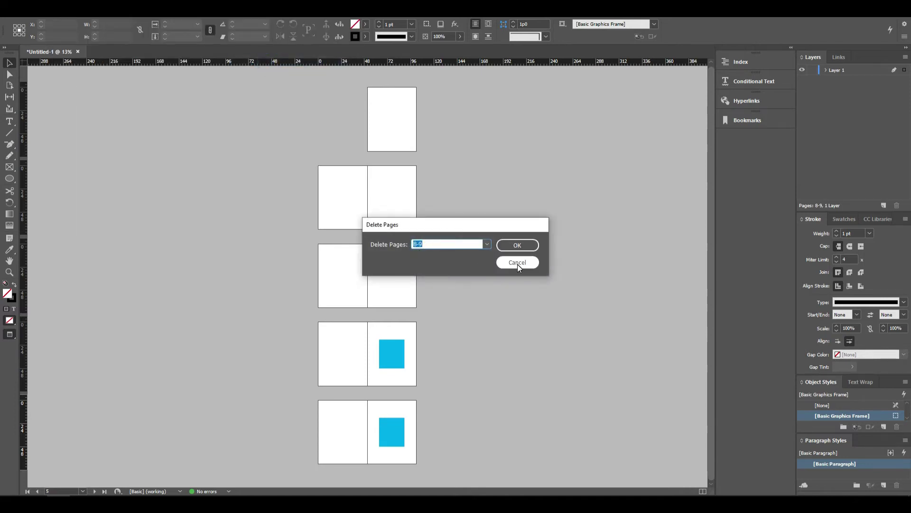
key("Return")
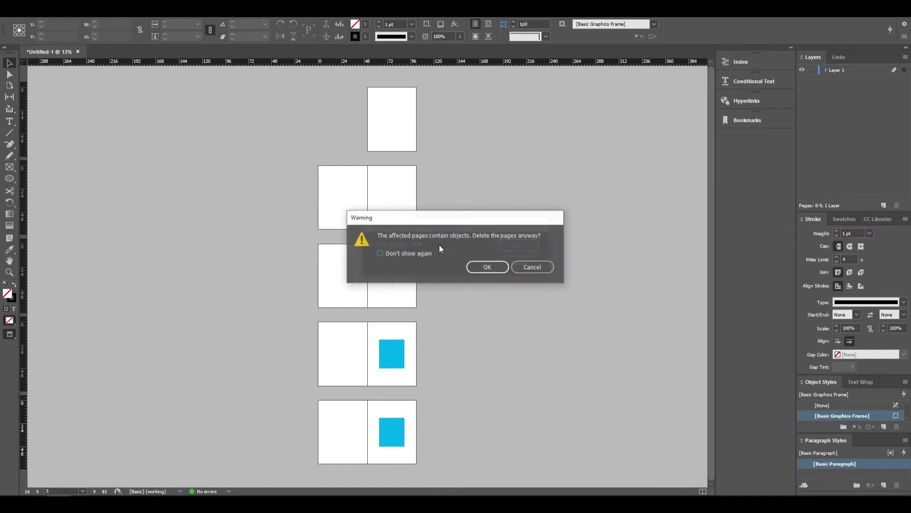
left_click(472, 264)
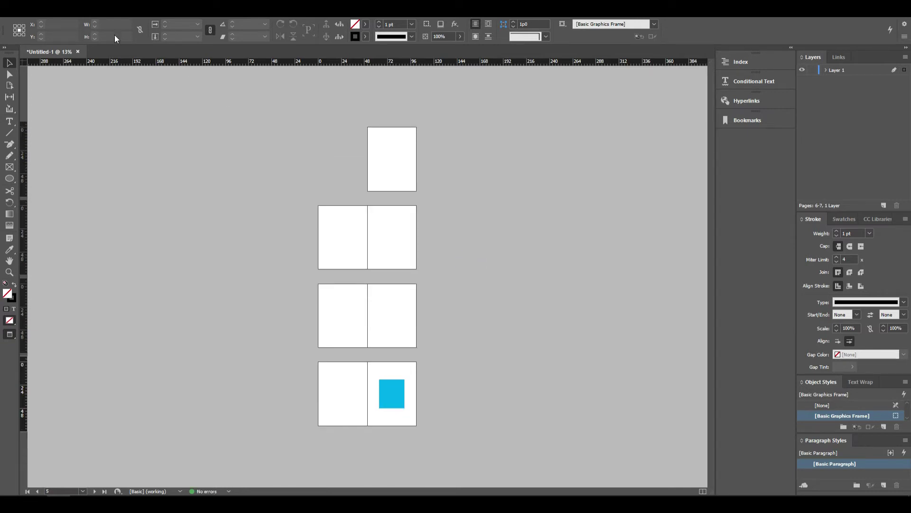
- Review the print settings for the spread on pages 6-7 with its cyan frame selected, and close them without printing
left_click(66, 18)
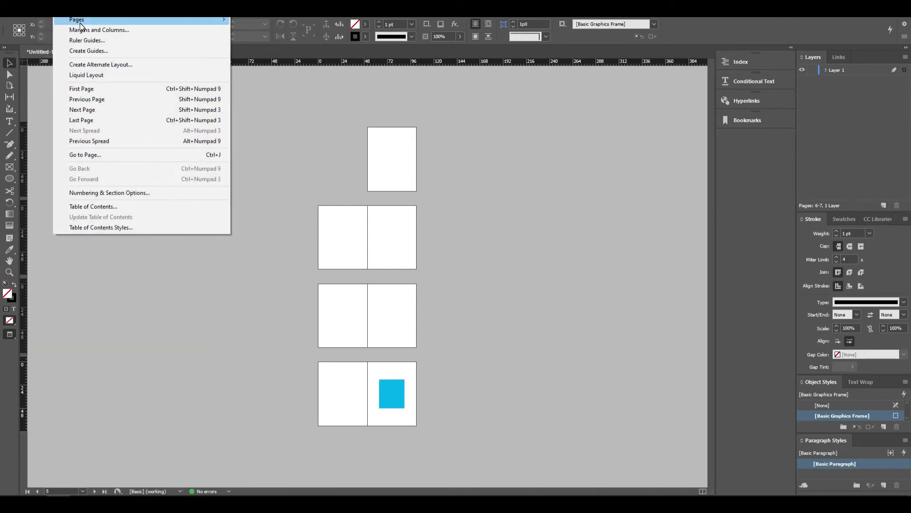
mouse_move(71, 19)
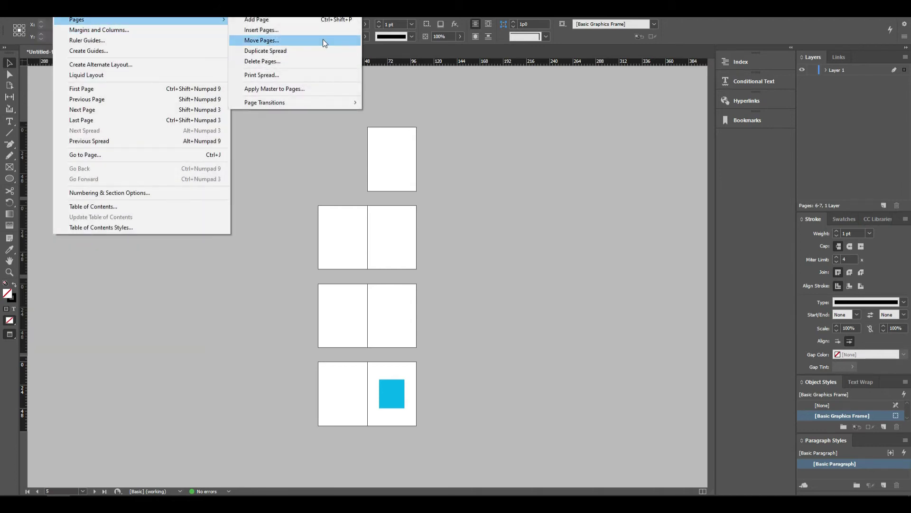
left_click(291, 79)
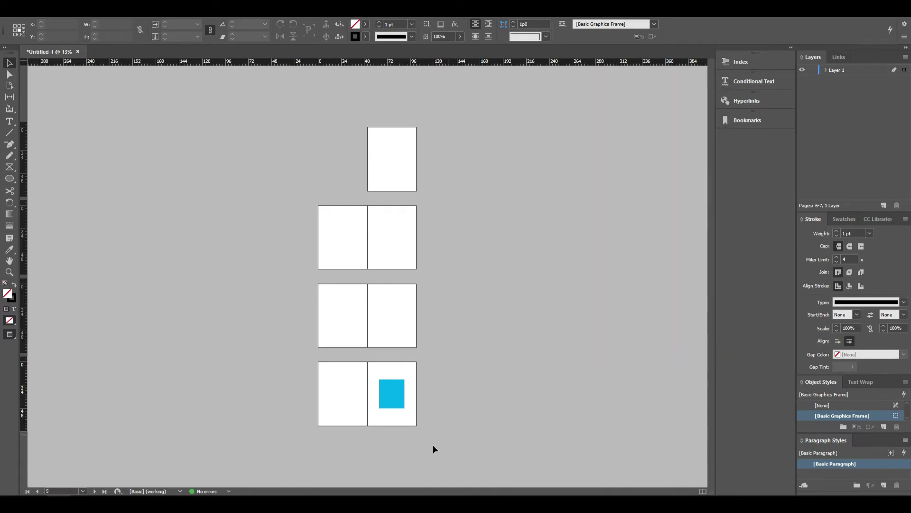
left_click_drag(421, 445, 285, 356)
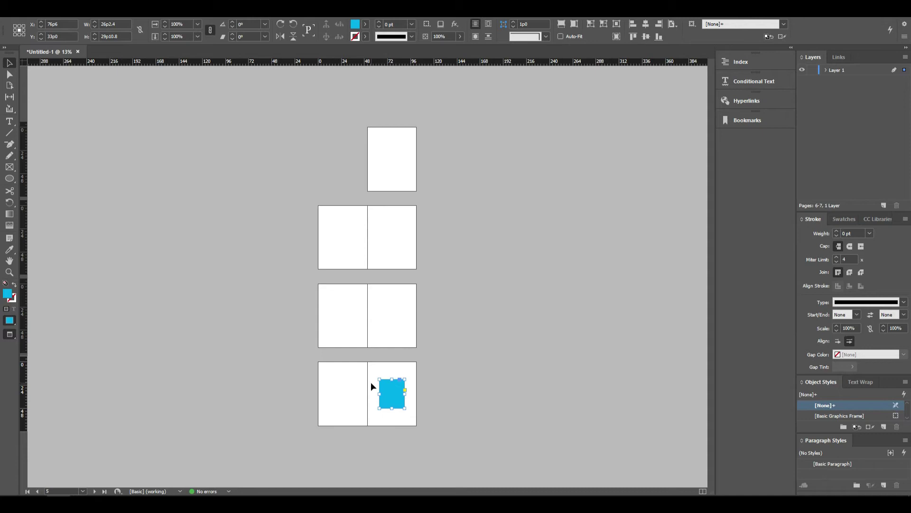
left_click(74, 18)
mouse_move(94, 20)
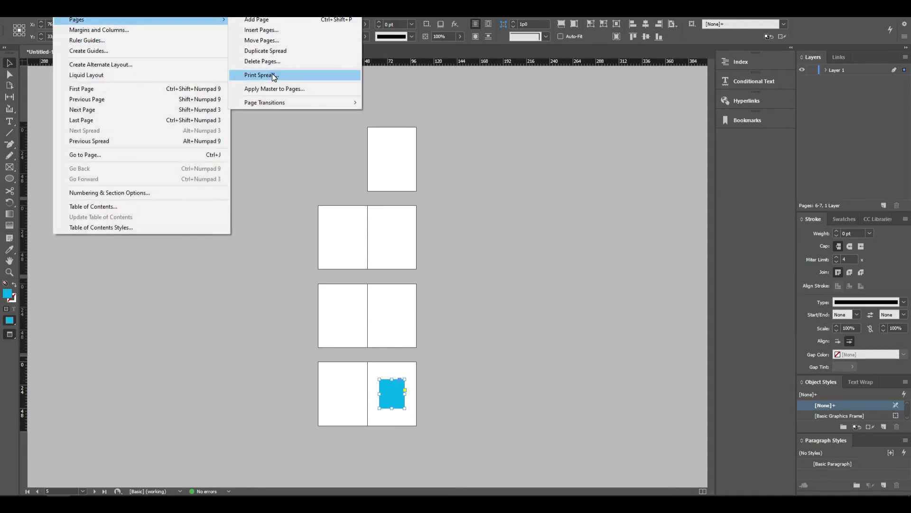
left_click(274, 77)
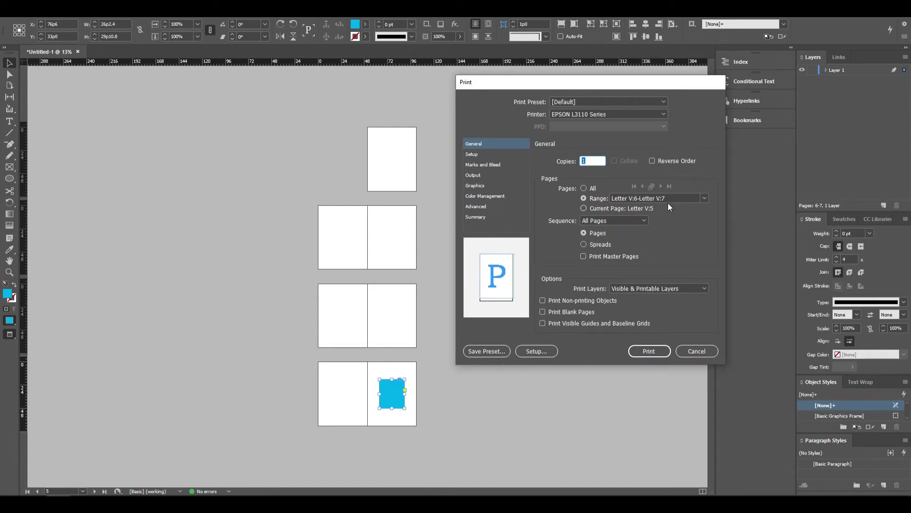
key("Escape")
- Review the masters that can be applied to pages 6-7 and close the Apply Master settings without applying one
left_click(74, 18)
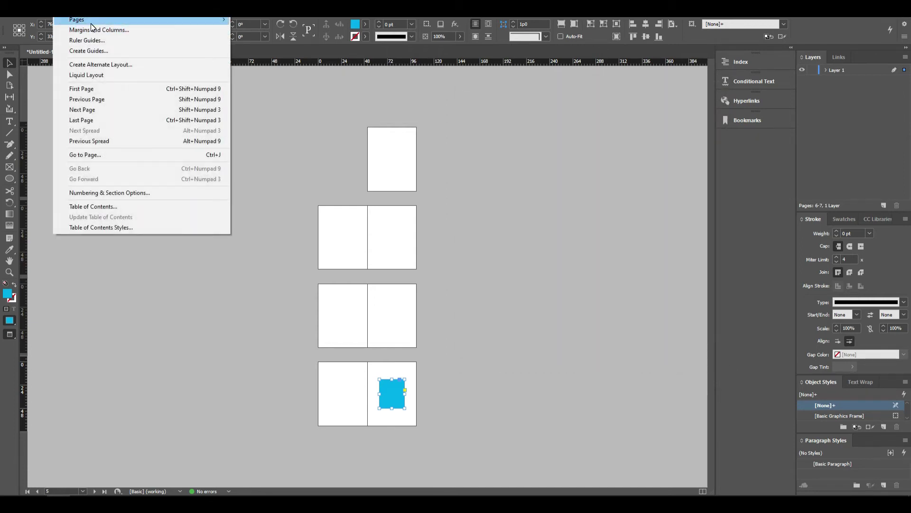
mouse_move(95, 20)
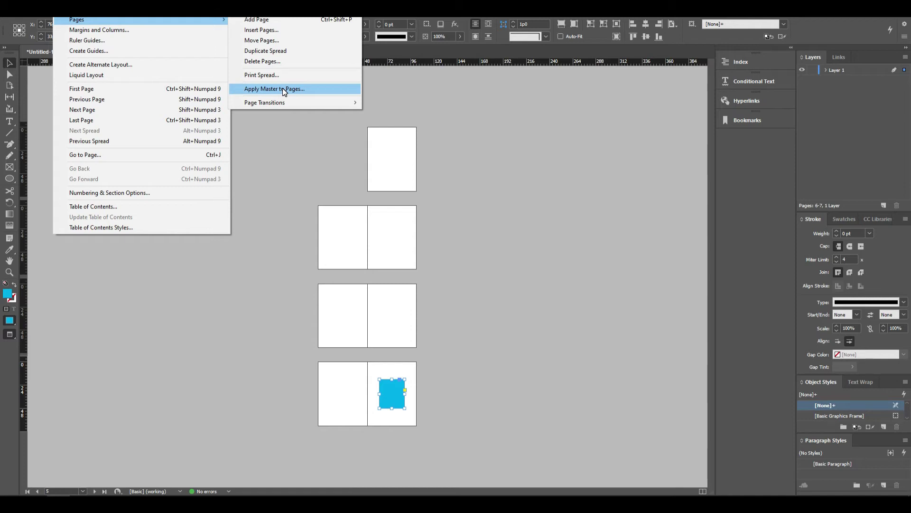
left_click(276, 89)
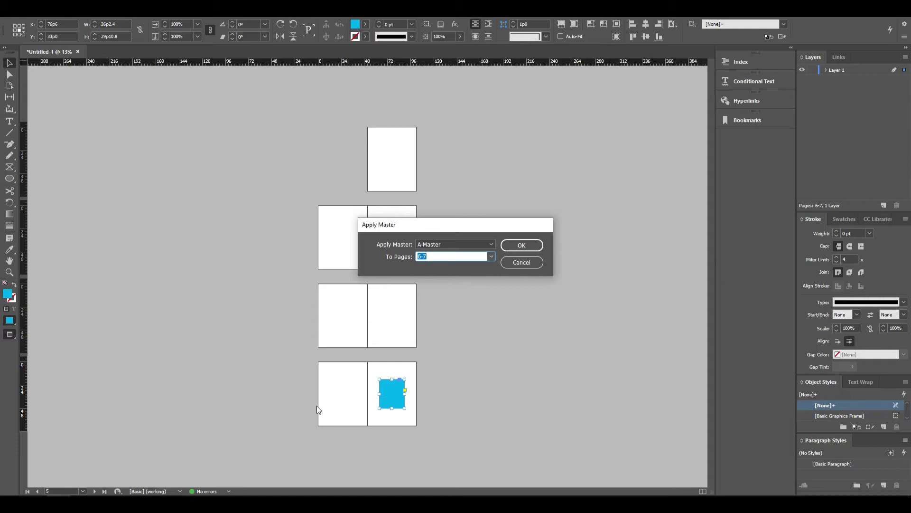
left_click(446, 243)
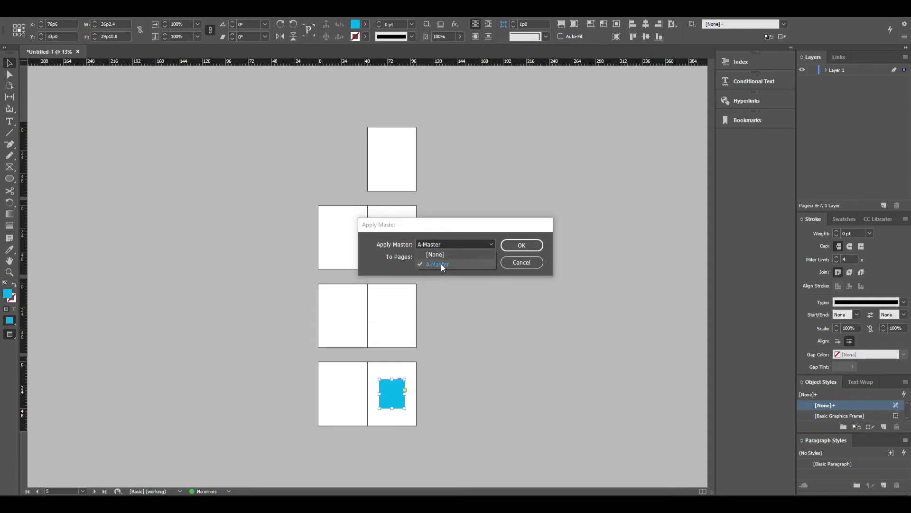
left_click(529, 263)
- Try the Page Turn (SWF Only) page transition and leave the transition settings without applying it
left_click(72, 9)
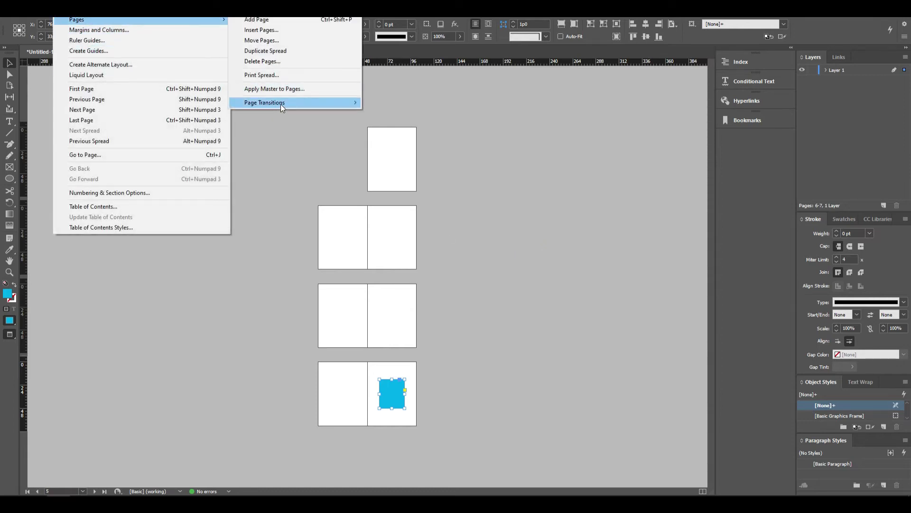
mouse_move(280, 104)
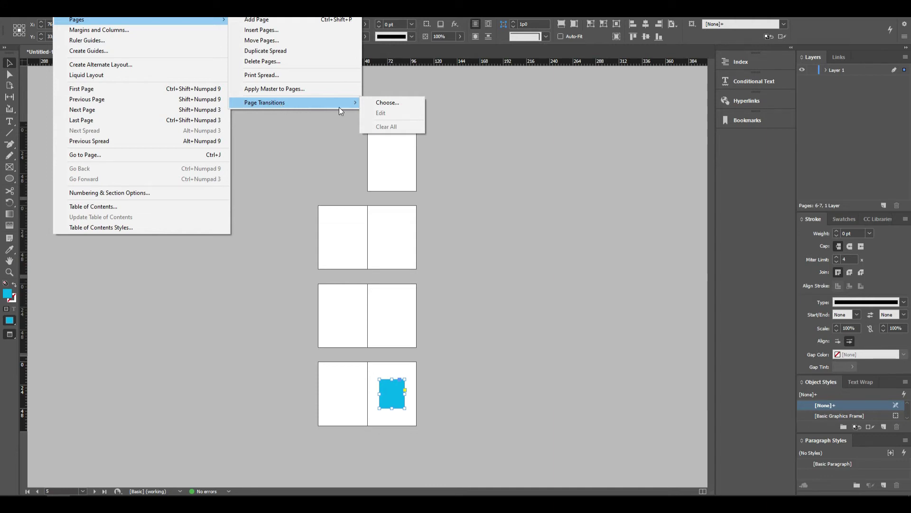
left_click(407, 102)
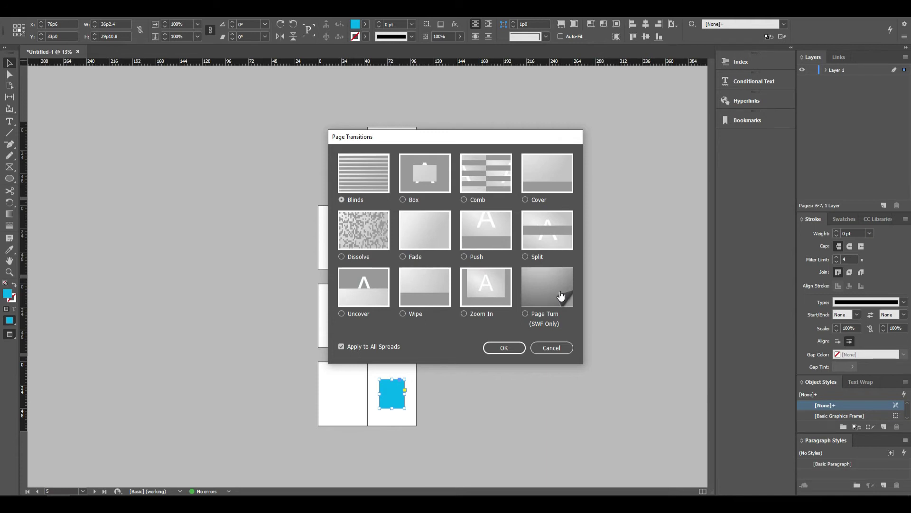
left_click(524, 314)
left_click(540, 350)
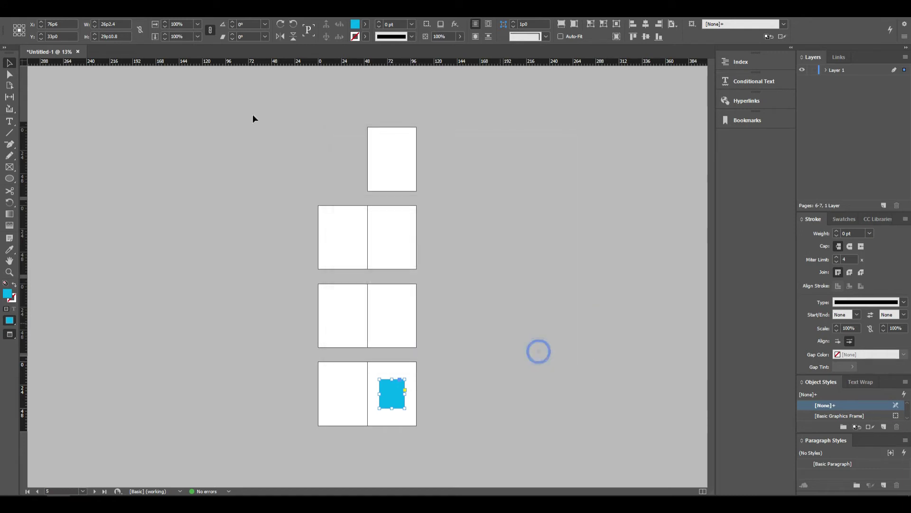
left_click(84, 8)
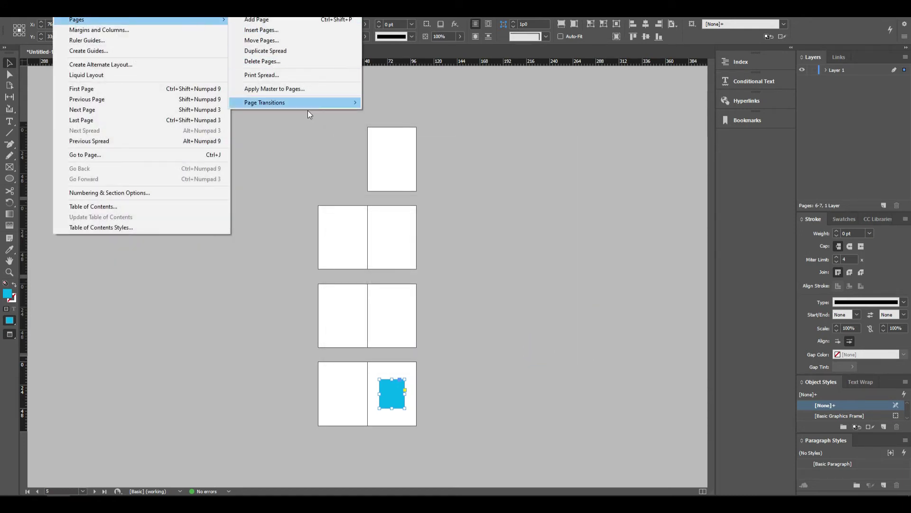
left_click(133, 30)
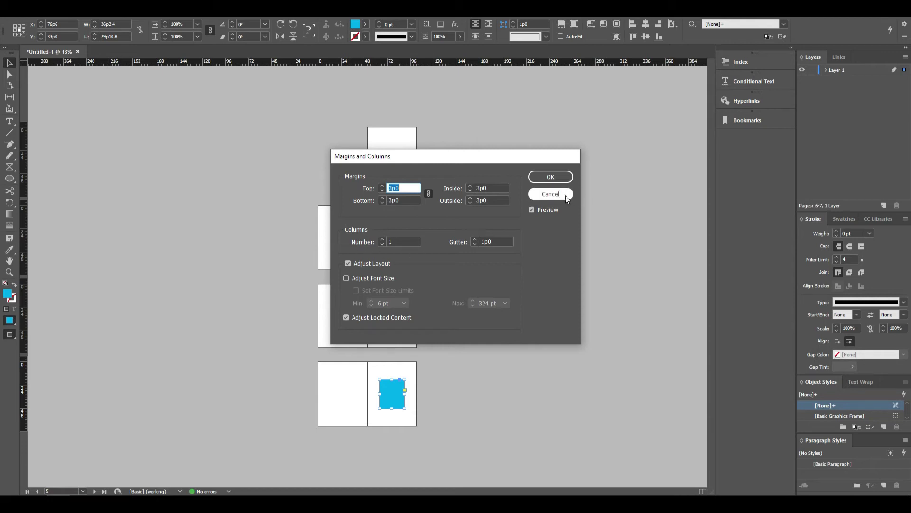
left_click(551, 194)
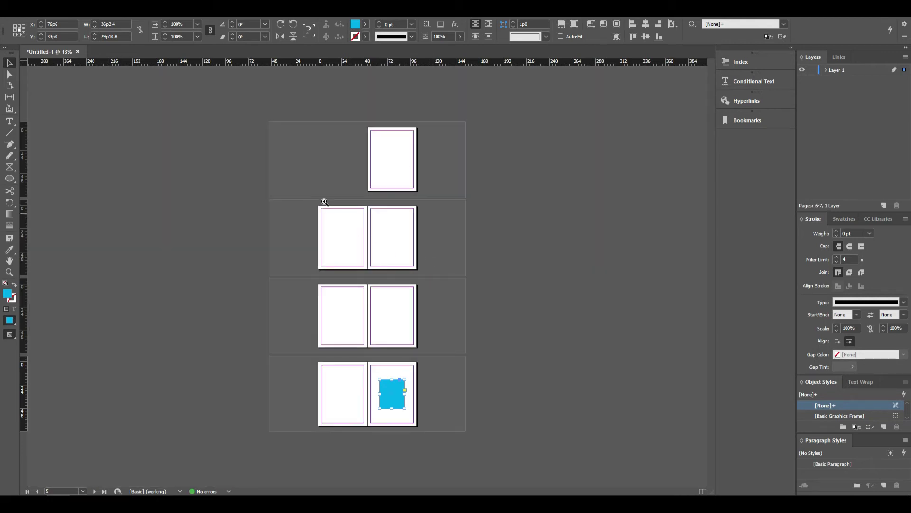
- Set the number of columns to 2 for the spread on pages 6-7 and check the column guides around the cyan frame
scroll(380, 237, "up", 5)
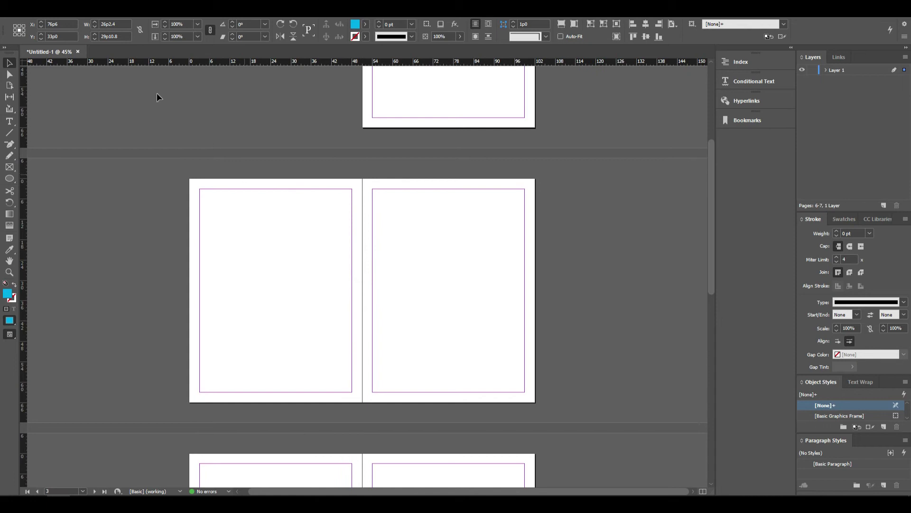
left_click(64, 9)
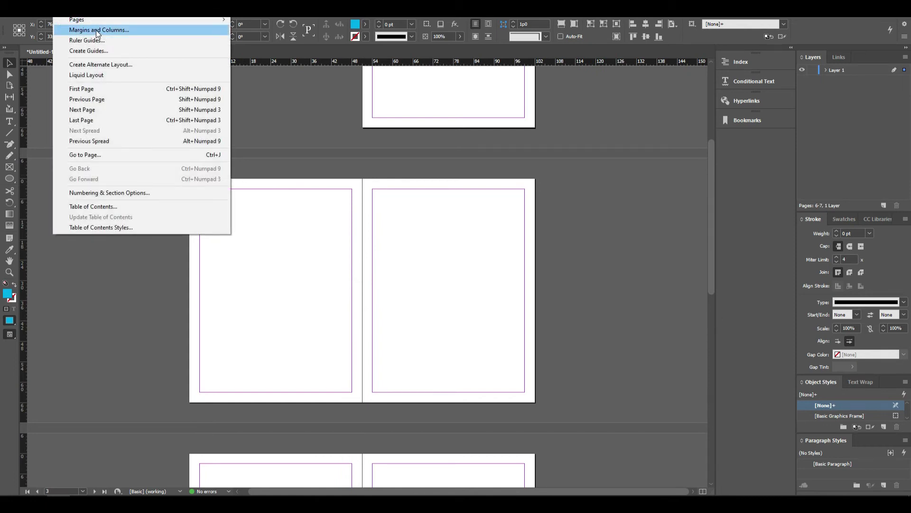
left_click(96, 30)
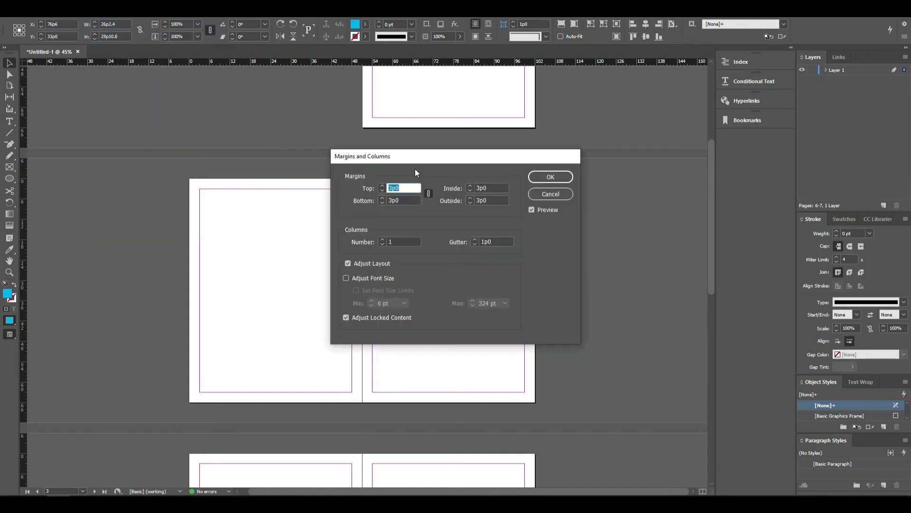
left_click(382, 239)
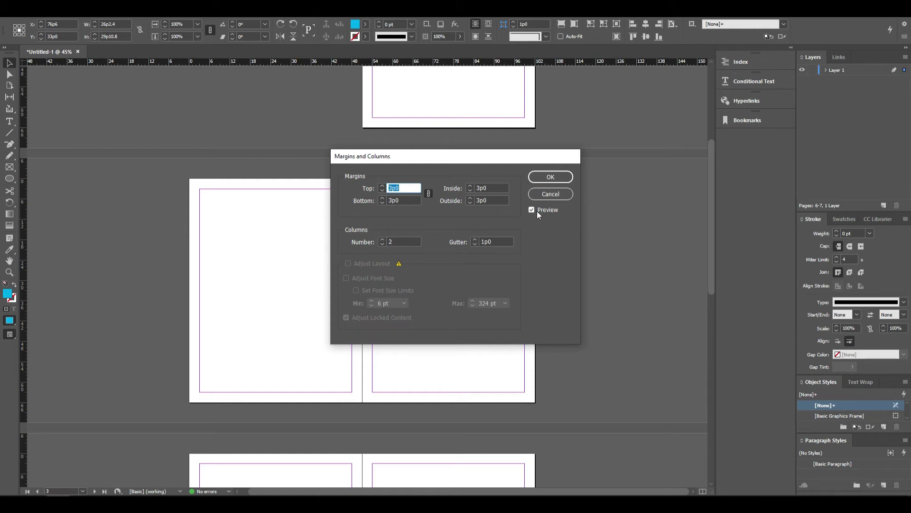
left_click(551, 177)
scroll(436, 226, "up", 3)
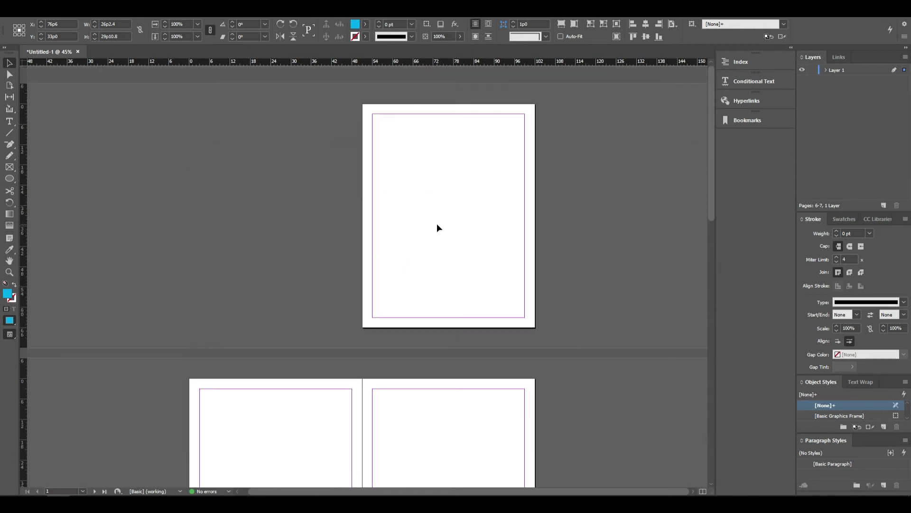
scroll(437, 228, "down", 5)
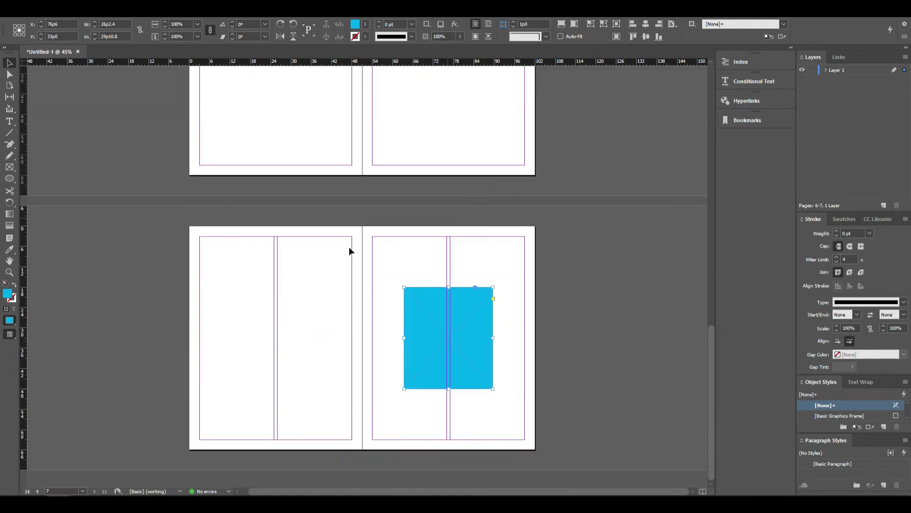
- Add a text frame filling the margin area of the left page beside the cyan frame's page, and fill it with placeholder text
scroll(587, 403, "up", 2)
left_click_drag(542, 310, 604, 305)
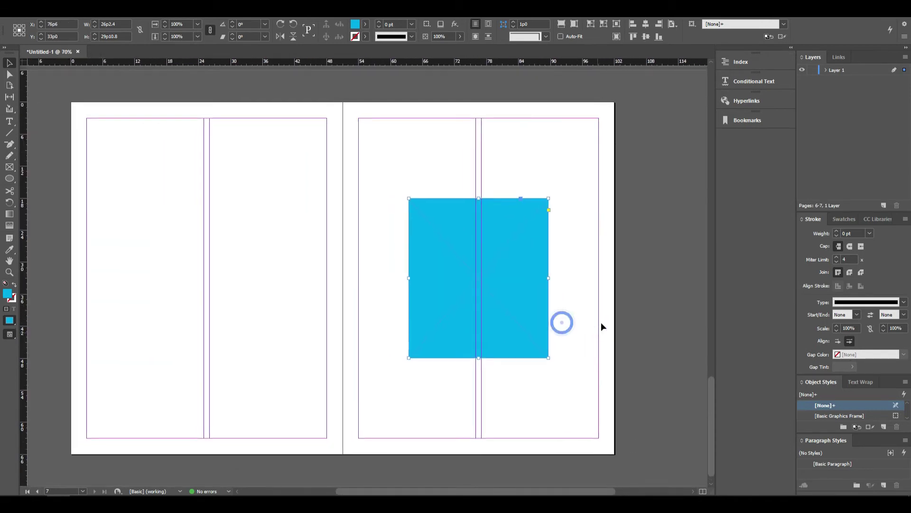
mouse_move(497, 236)
left_mouse_down()
mouse_move(520, 178)
mouse_move(497, 235)
left_mouse_up()
left_click(636, 281)
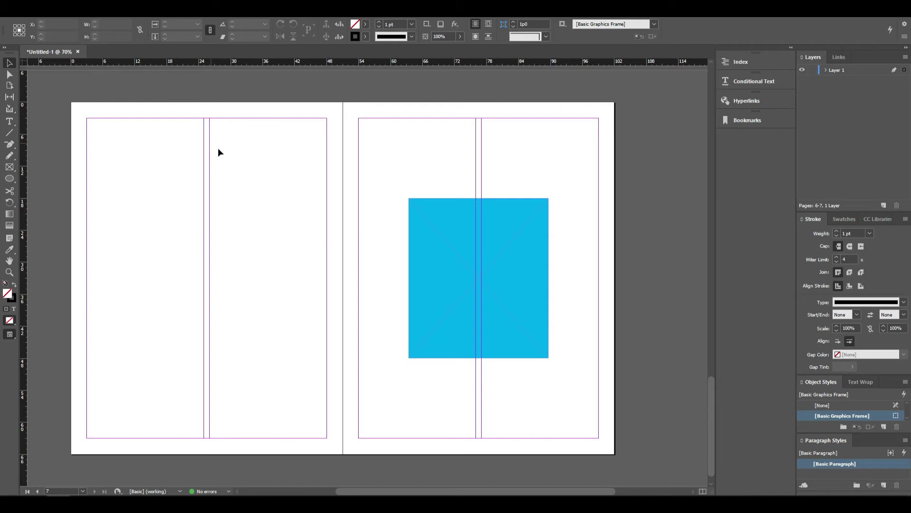
left_click(9, 121)
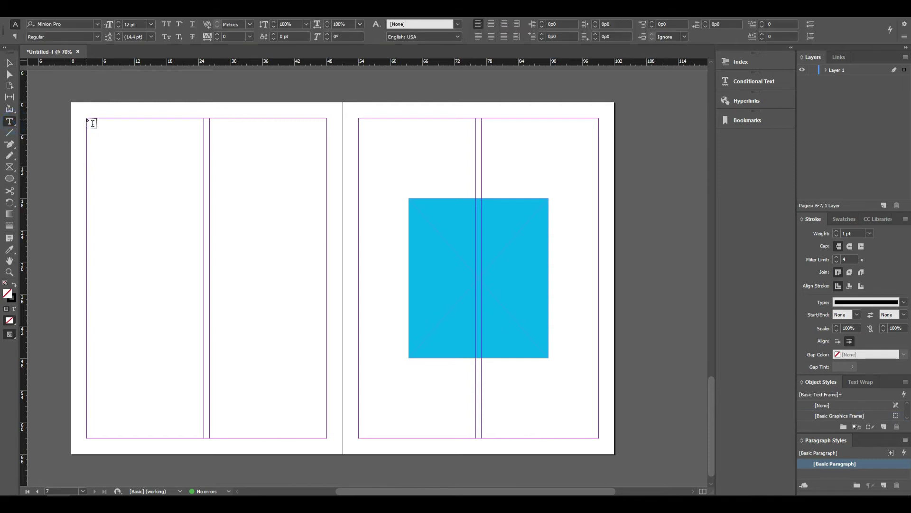
left_click_drag(87, 119, 327, 437)
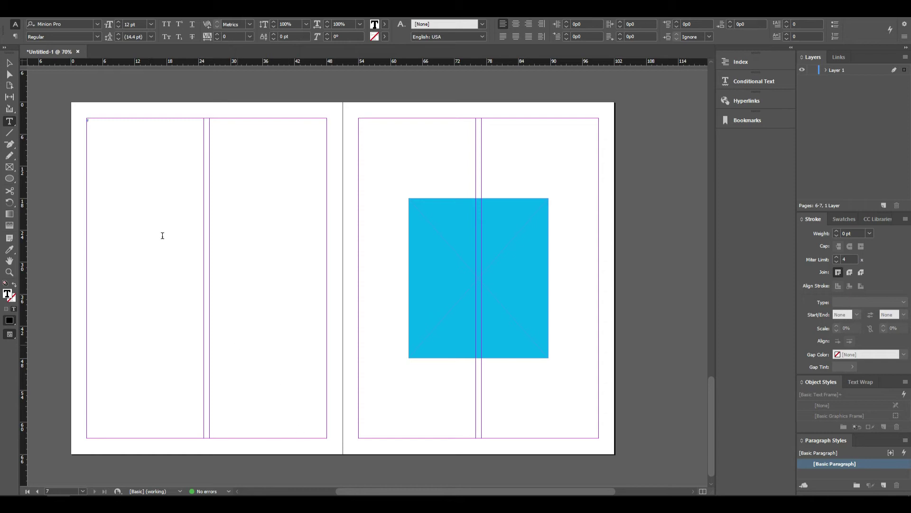
left_click(88, 9)
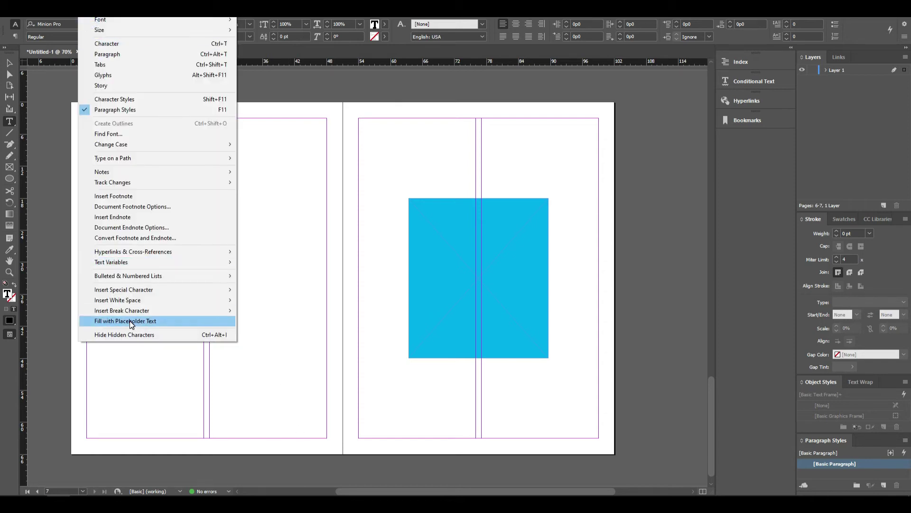
left_click(132, 321)
- Set the placeholder text frame to 2 columns with a 3p0 gutter
left_click(9, 61)
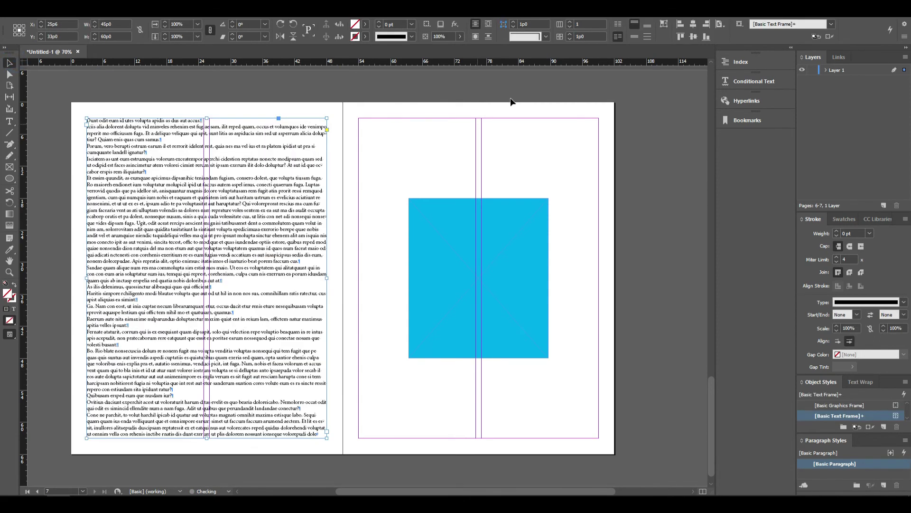
left_click(587, 24)
type("2")
key("Tab")
type("3")
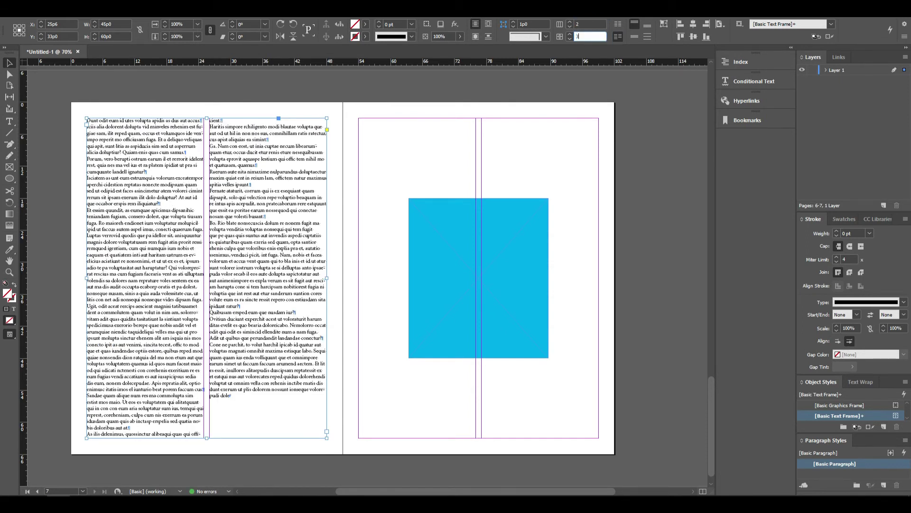
key("Return")
- Try 5 columns in the text frame, return it to 2 columns and deselect it
key("shift+Tab")
type("5")
key("Tab")
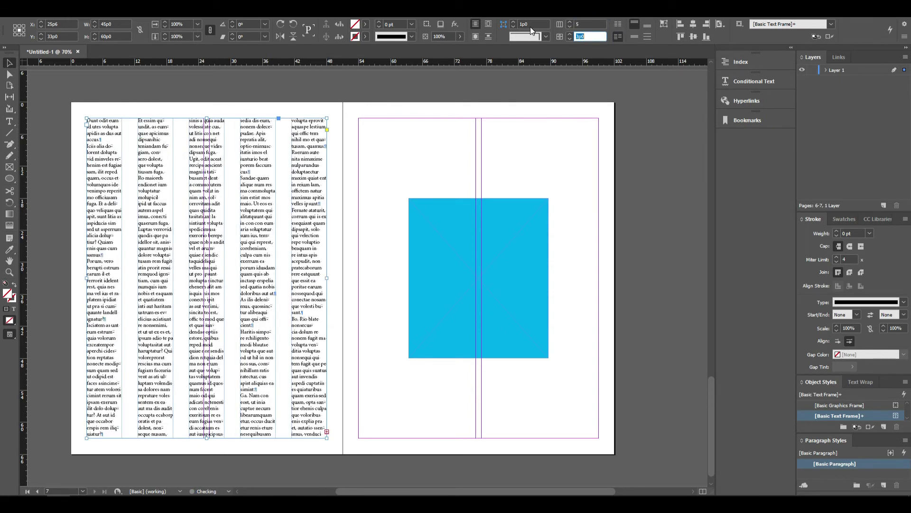
key("shift+Tab")
type("2")
key("Tab")
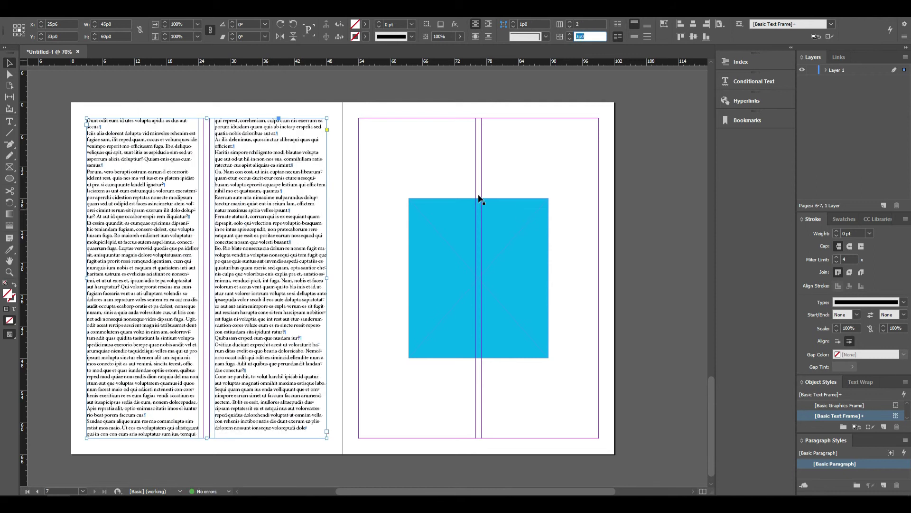
left_click(414, 158)
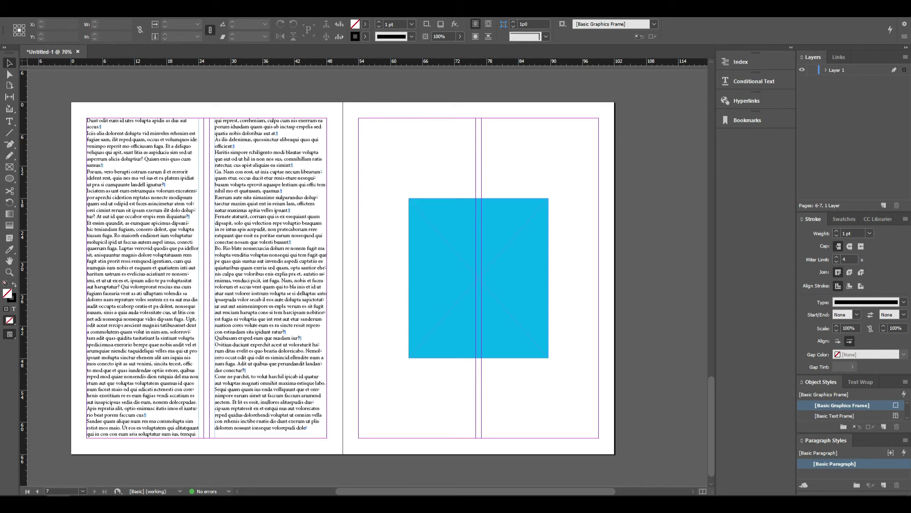
- Review the view threshold and color options for ruler guides and close the settings without changing them
left_click(67, 8)
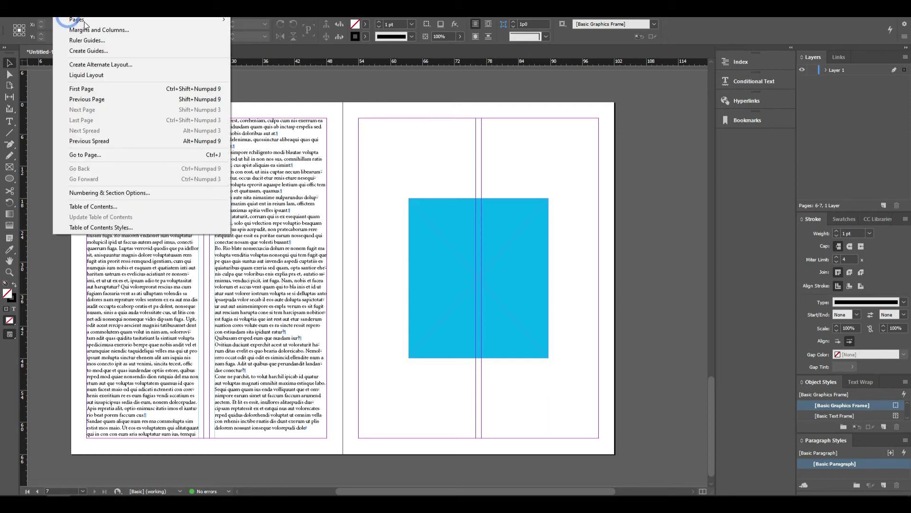
left_click(107, 41)
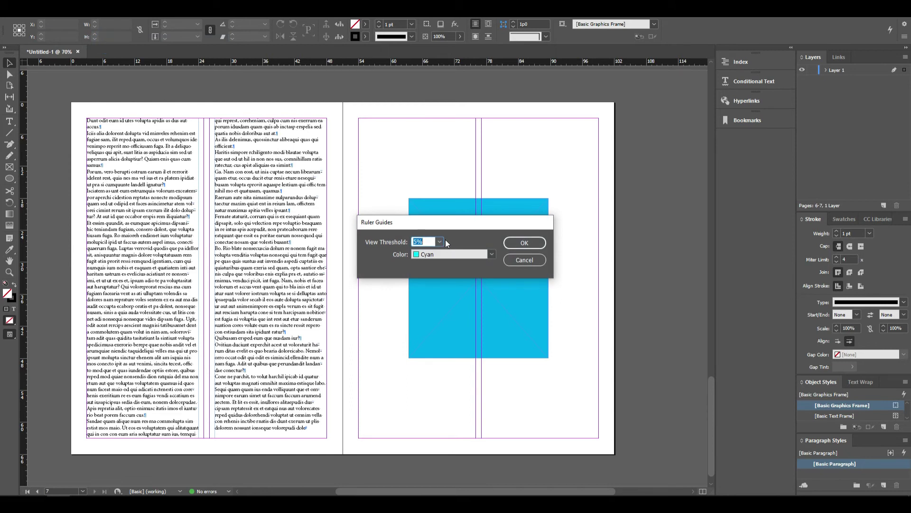
left_click(522, 243)
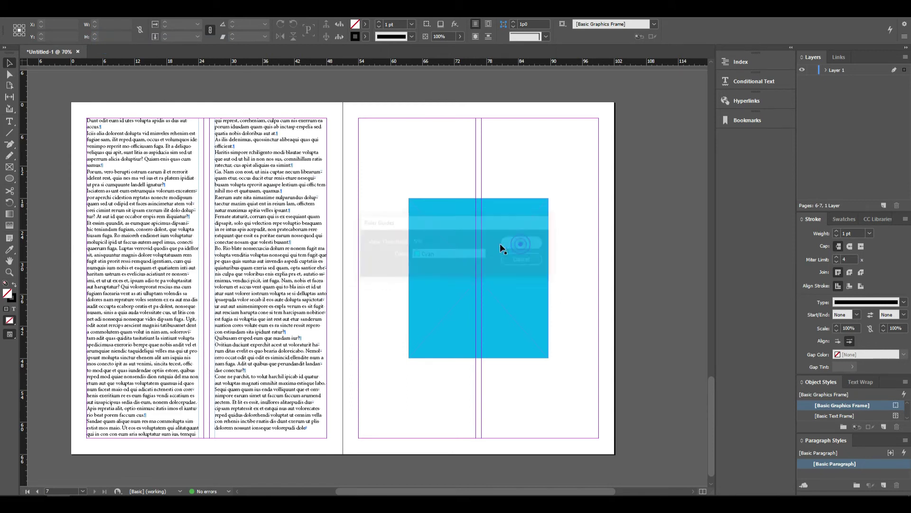
- Try moving the cyan frame up towards the left page and undo the move
left_click(370, 166)
key("ctrl+z")
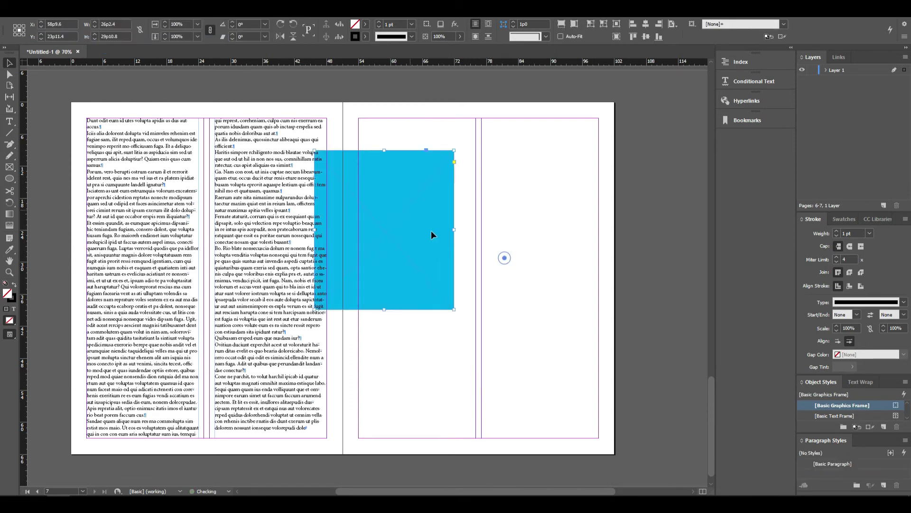
key("ctrl+shift+z")
- Place a vertical ruler guide along the cyan frame's left edge and hide the guides
mouse_move(24, 188)
left_mouse_down()
mouse_move(439, 259)
mouse_move(371, 225)
mouse_move(409, 249)
left_mouse_up()
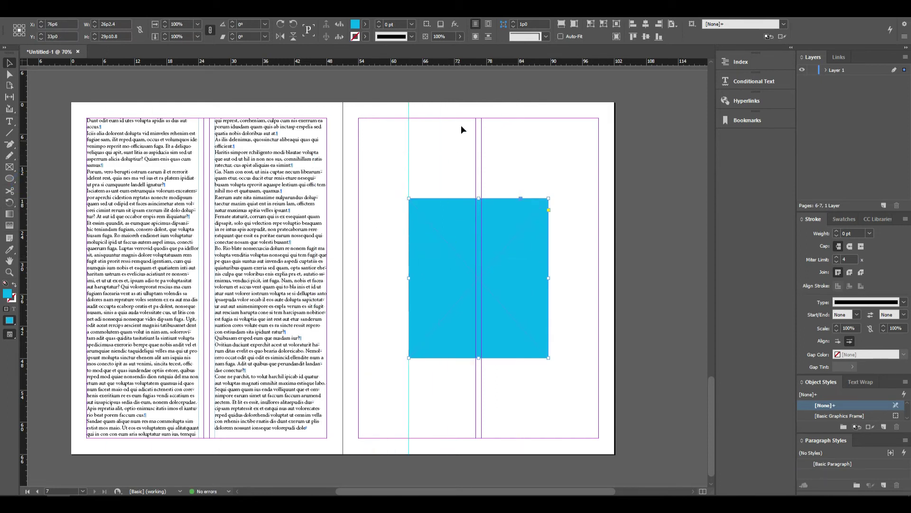
left_click(475, 62)
key("ctrl+apostrophe")
key("ctrl+apostrophe")
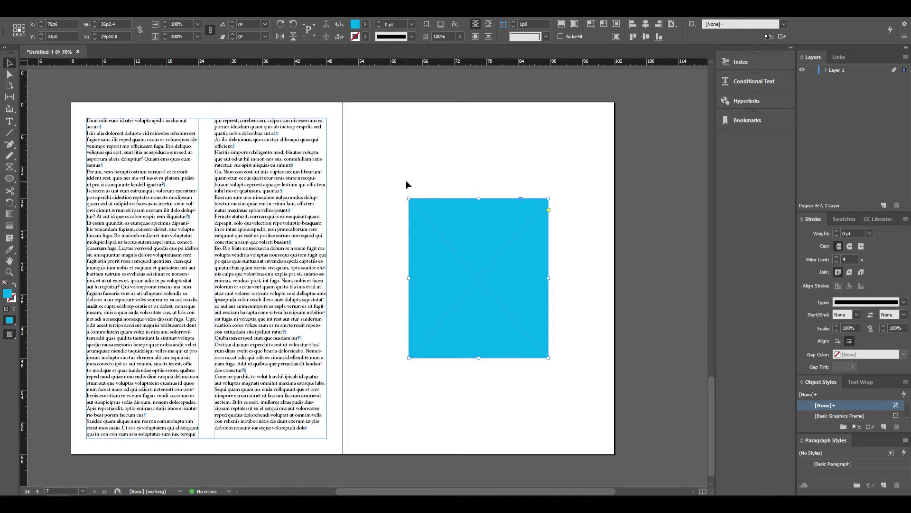
key("ctrl+semicolon")
- Review the Create Alternate Layout settings for a Letter H layout and close them without creating it
left_click(67, 10)
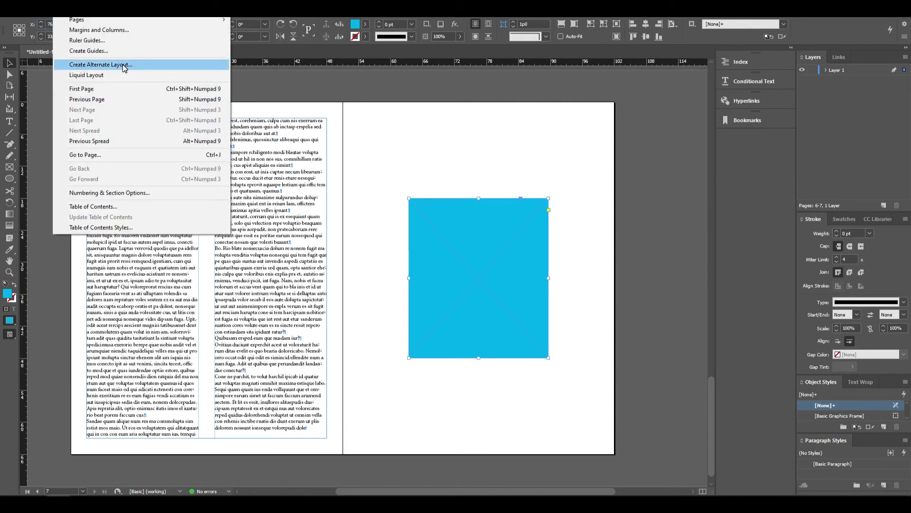
left_click(124, 66)
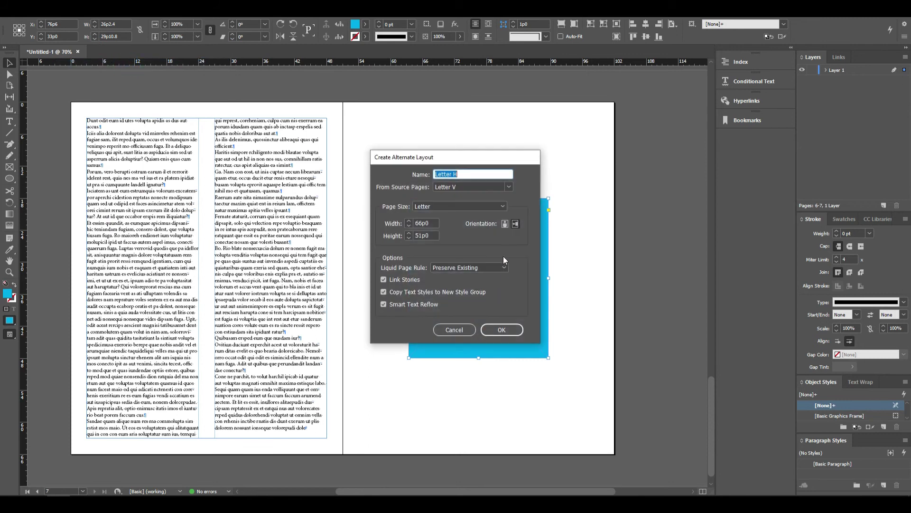
left_click_drag(494, 157, 237, 120)
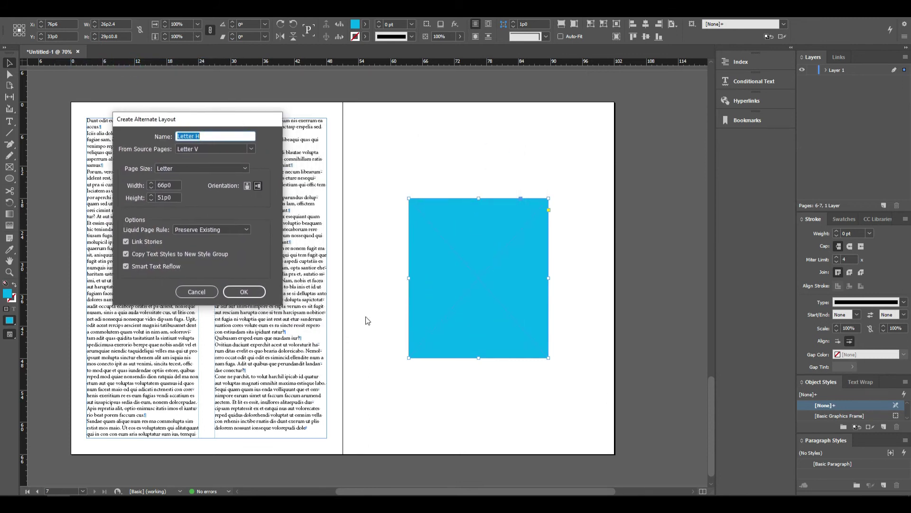
key("Return")
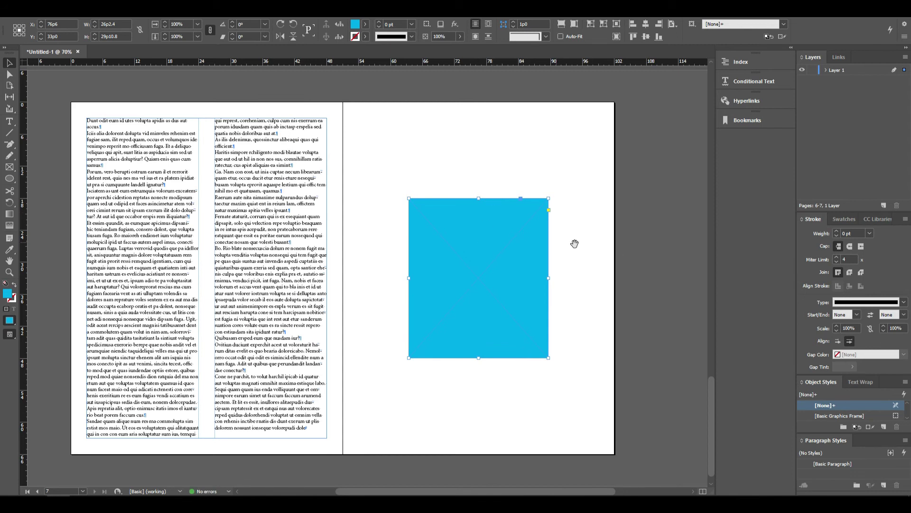
- Look over the document's last spreads and select the two-column text frame beside the cyan frame's page
left_click_drag(574, 243, 432, 245)
key("ctrl+minus")
key("ctrl+minus")
key("ctrl+minus")
left_click(476, 445)
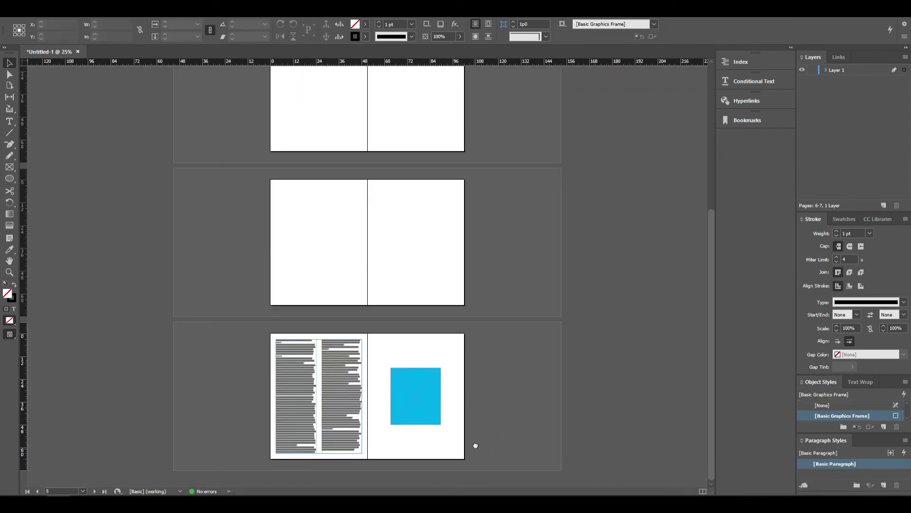
left_click(480, 390)
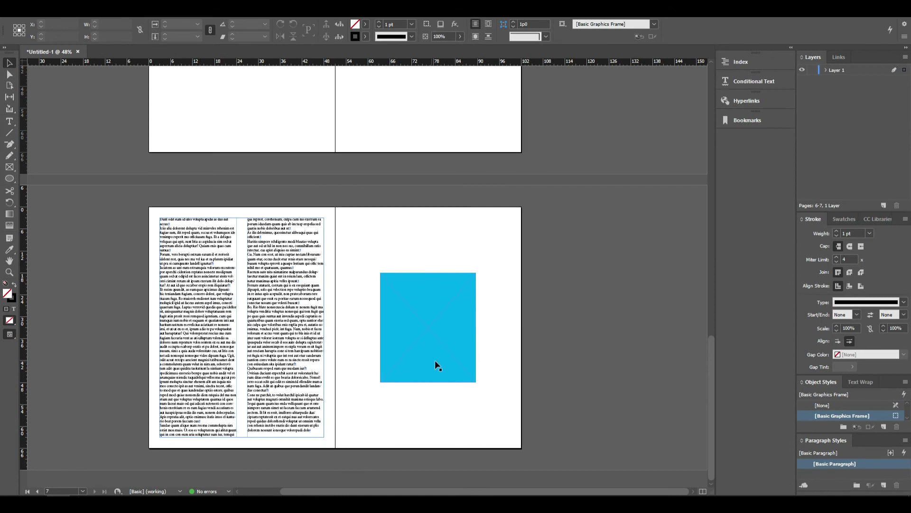
left_click(427, 340)
left_click(252, 327)
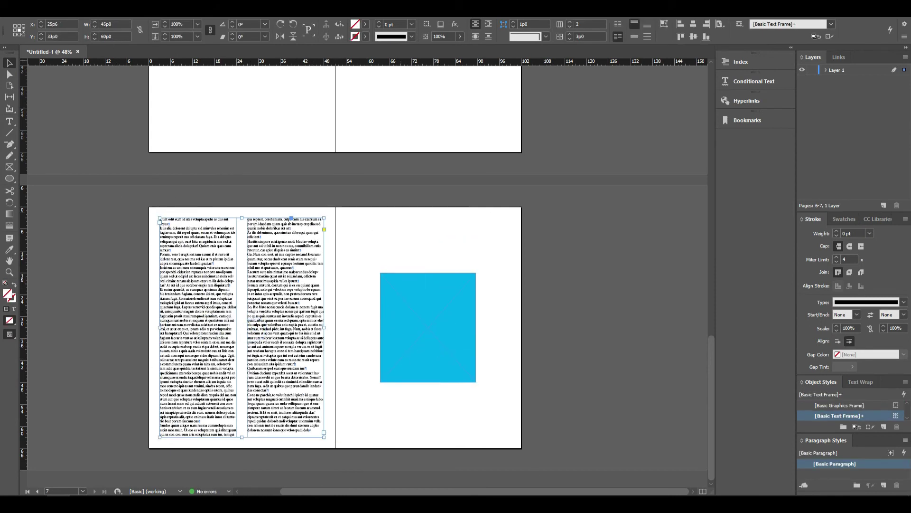
- Review the page navigation commands, close Go to Page without jumping, and look through the document from its first page to the last spread
key("alt+l")
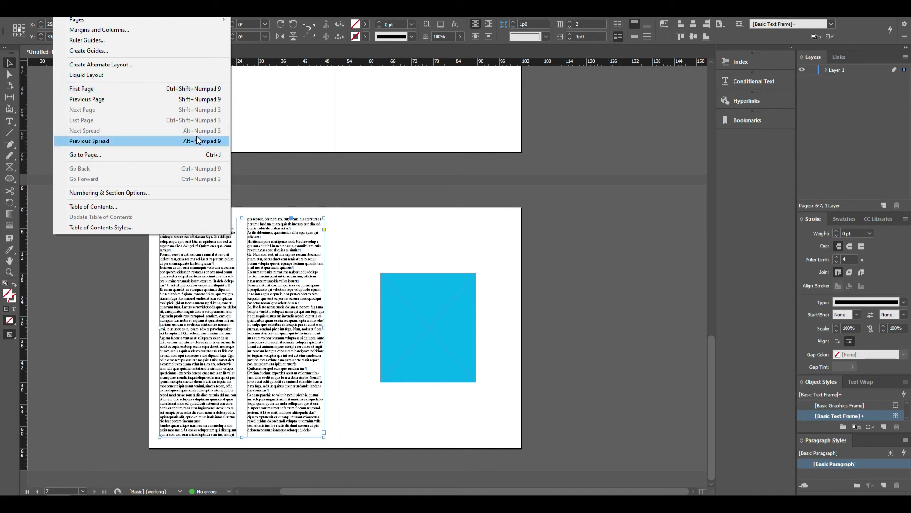
left_click(175, 153)
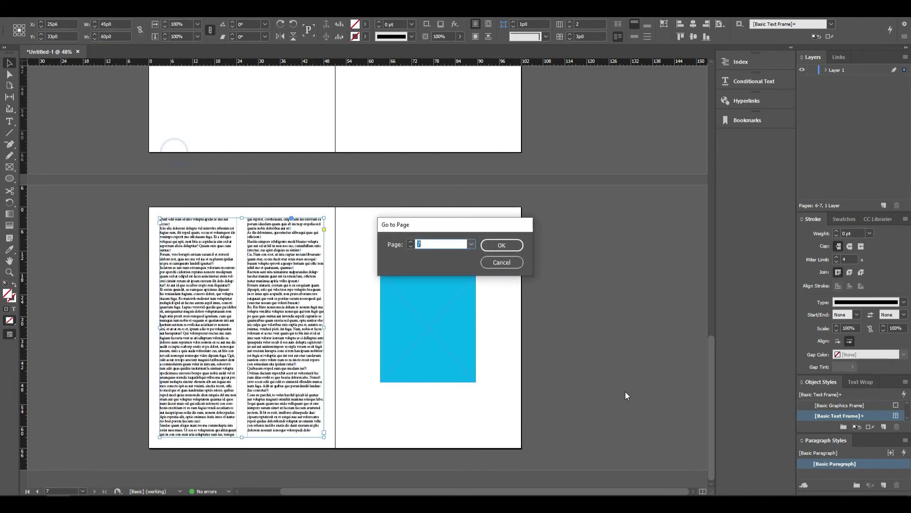
left_click(497, 262)
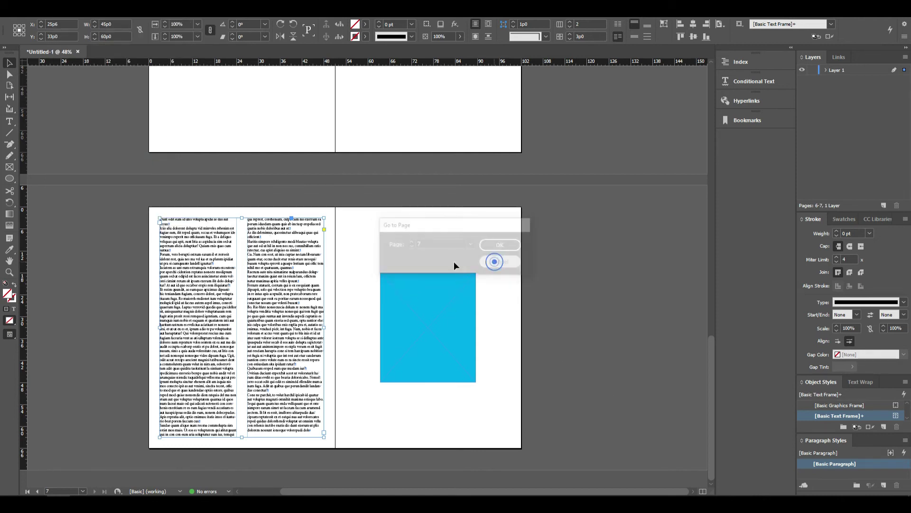
scroll(376, 232, "up", 15)
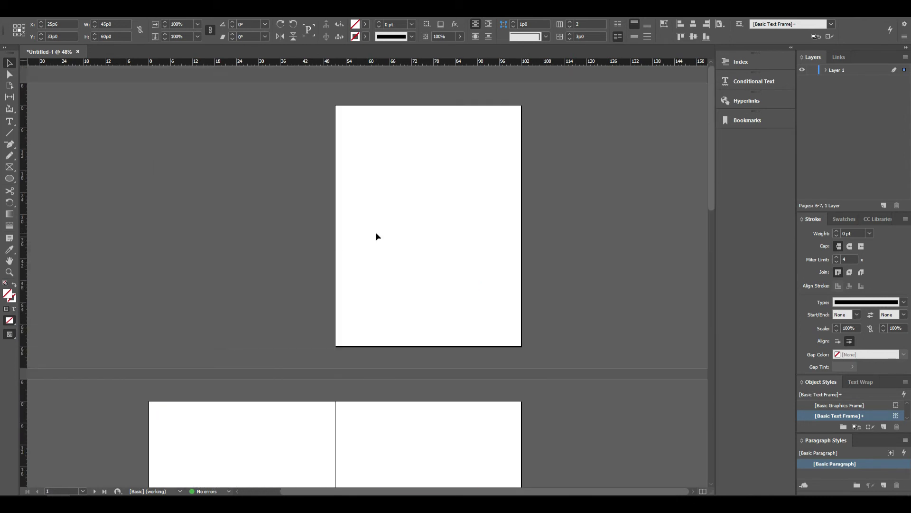
scroll(444, 210, "down", 10)
left_click(84, 18)
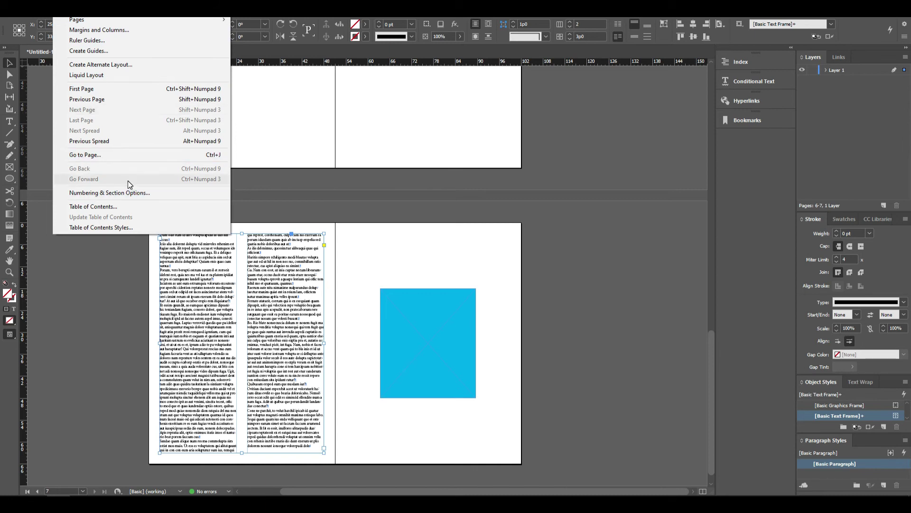
left_click(346, 271)
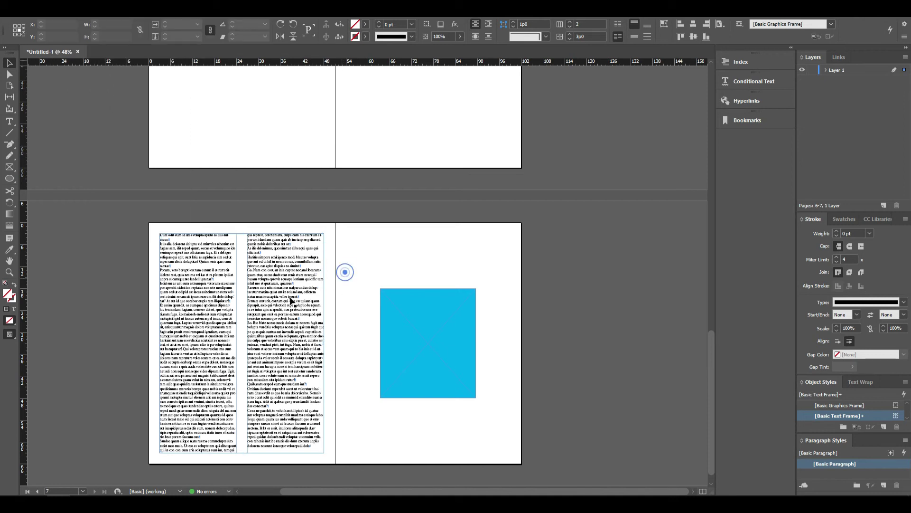
- Try moving the two-column text frame up towards the spine and undo the move
left_click_drag(217, 339, 264, 286)
key("ctrl+z")
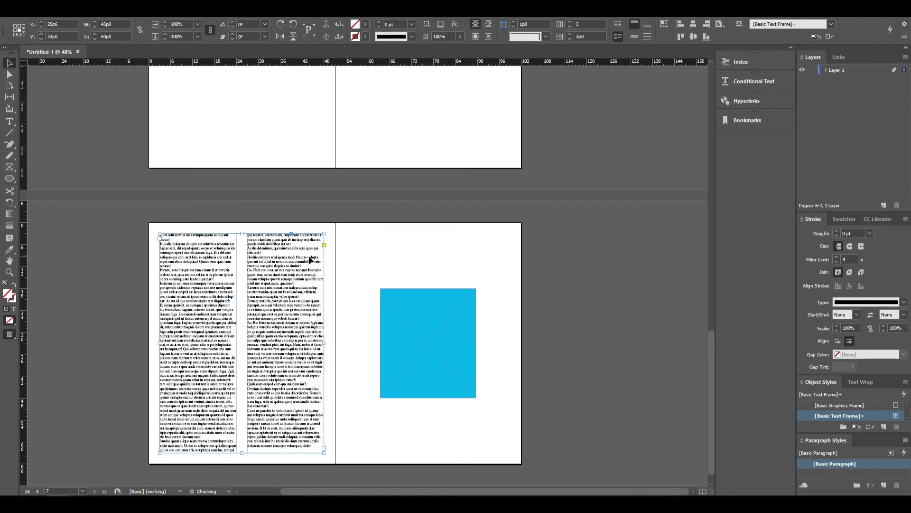
scroll(279, 257, "down", 1)
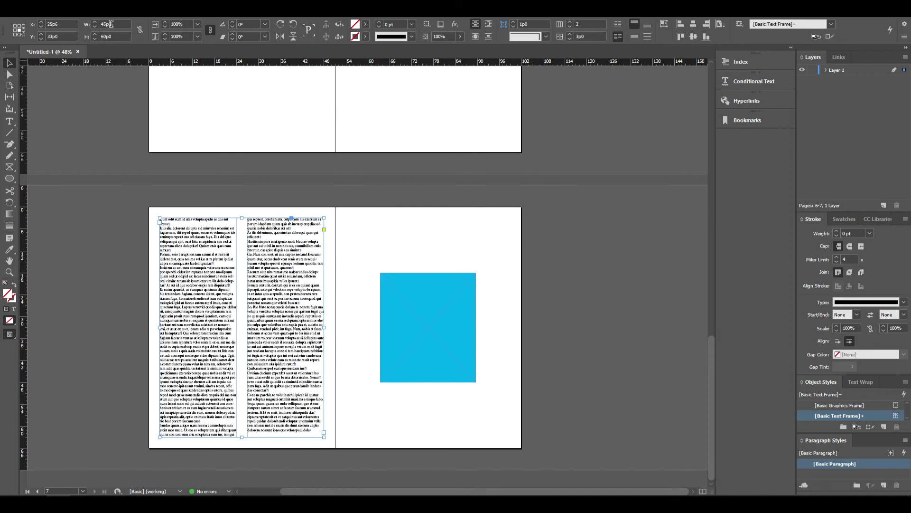
- Open the numbering and section options and try a new section with page numbering starting at 6
left_click(61, 16)
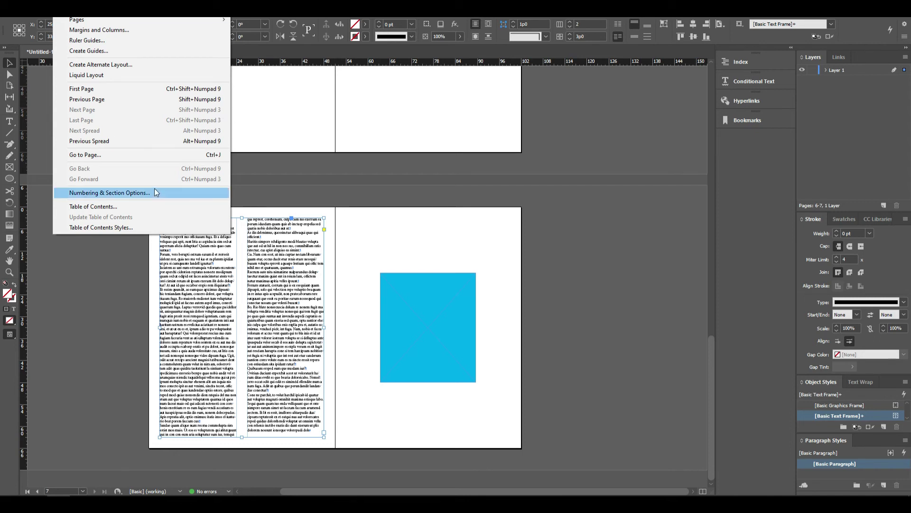
left_click(124, 192)
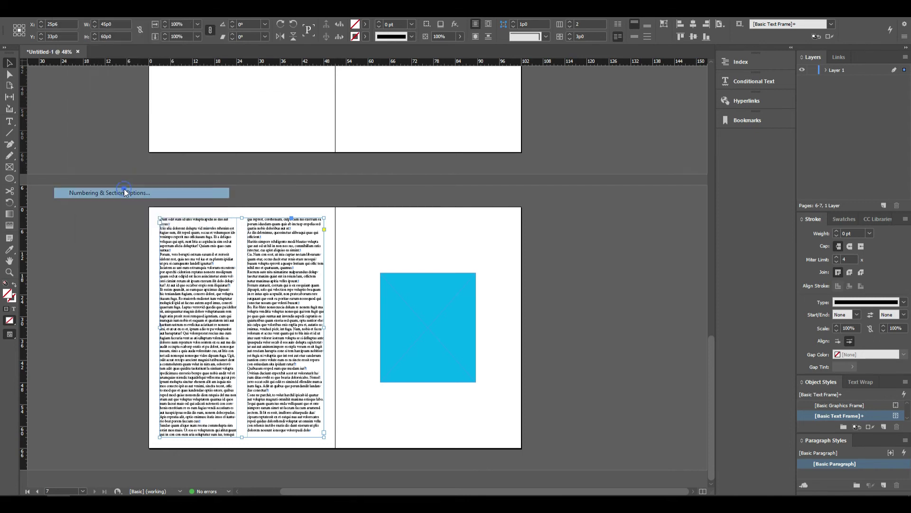
left_click_drag(189, 101, 526, 115)
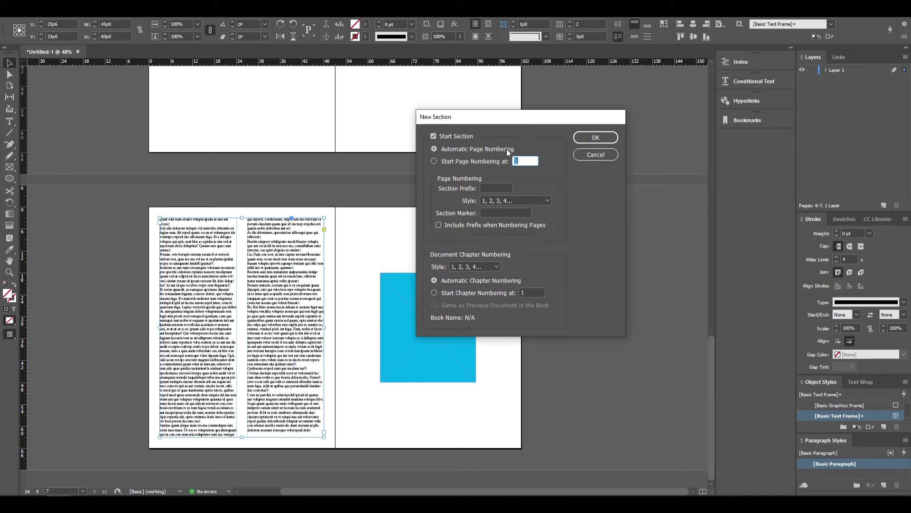
left_click(446, 161)
type("6")
- Check the available page numbering styles and try including the prefix when numbering pages, with the section marker ready for entry
left_click(504, 203)
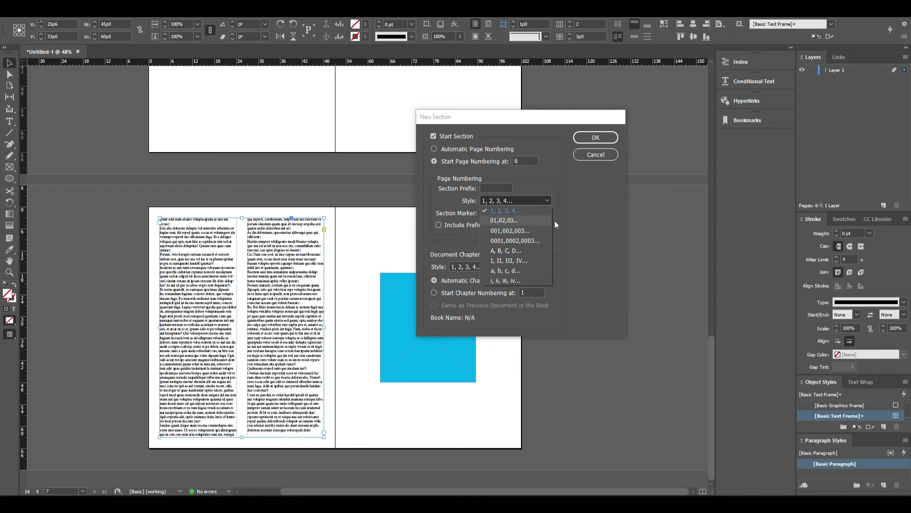
left_click(592, 216)
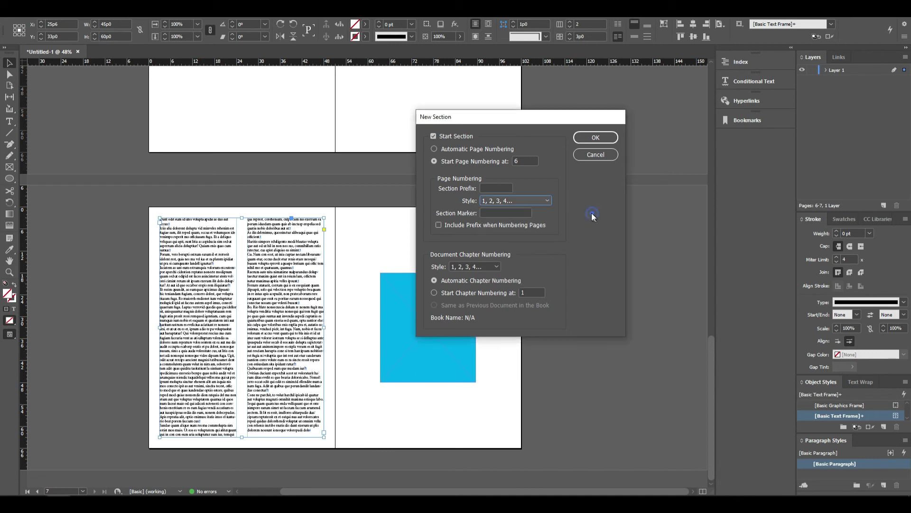
left_click(438, 226)
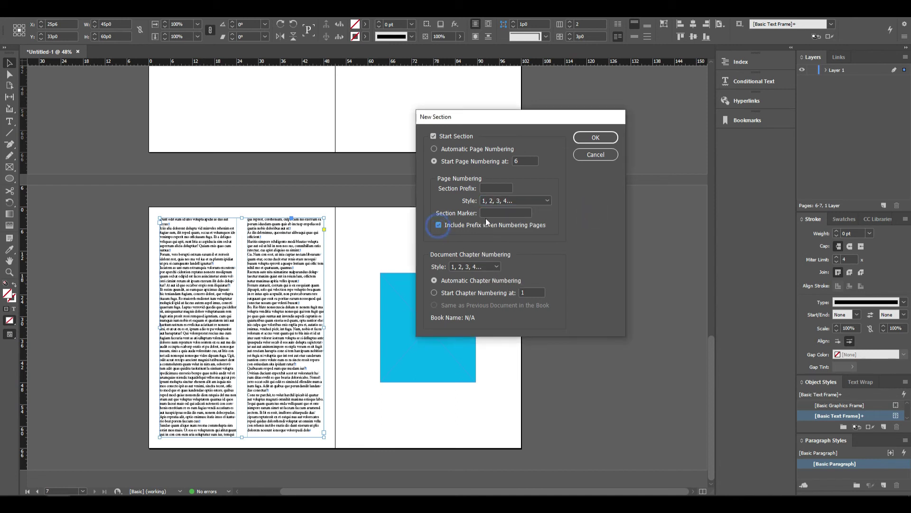
left_click(502, 212)
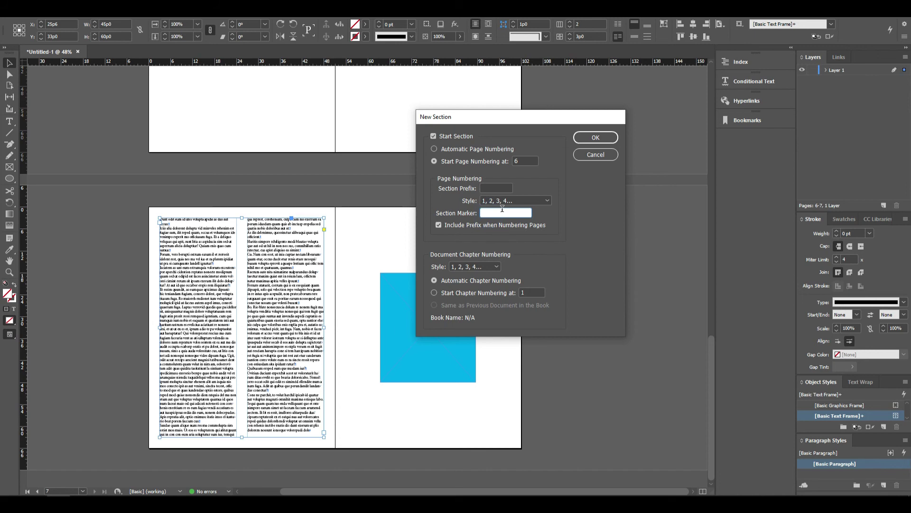
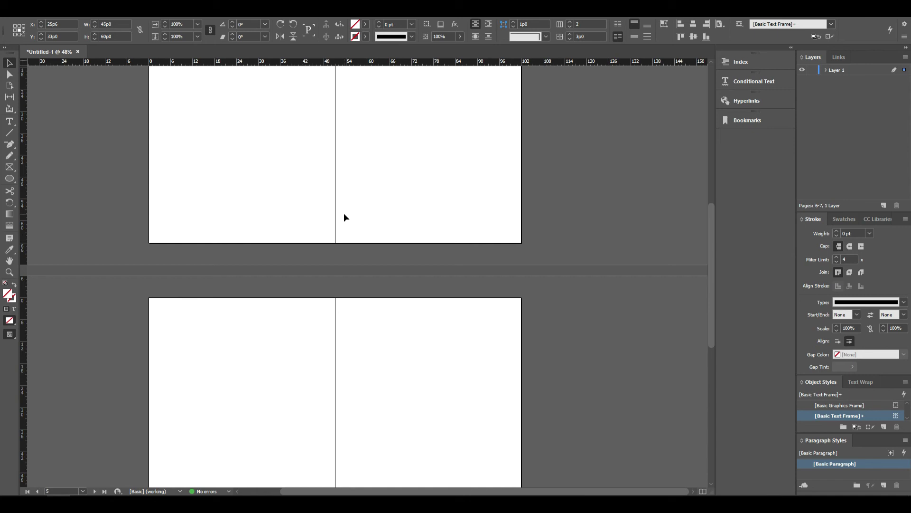
- Review the Table of Contents settings, including the additional options, and close them without generating a table
scroll(375, 197, "up", 10)
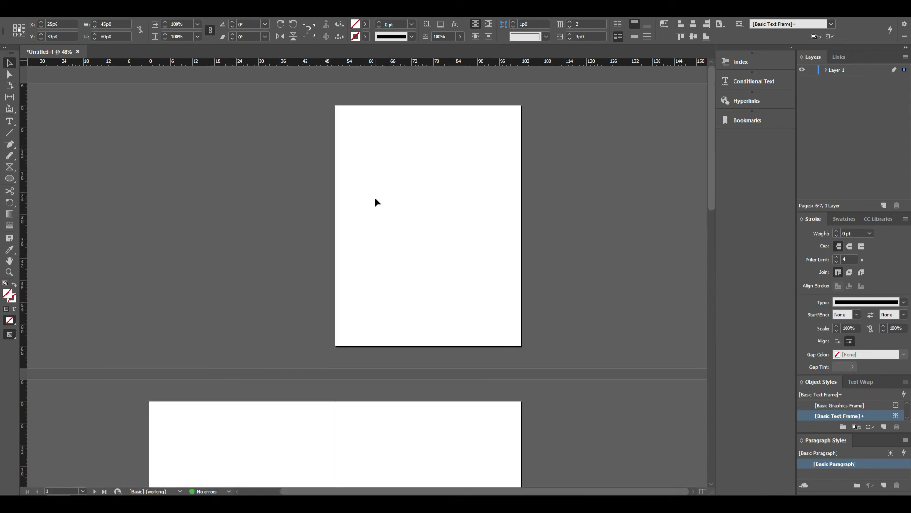
scroll(435, 202, "down", 5)
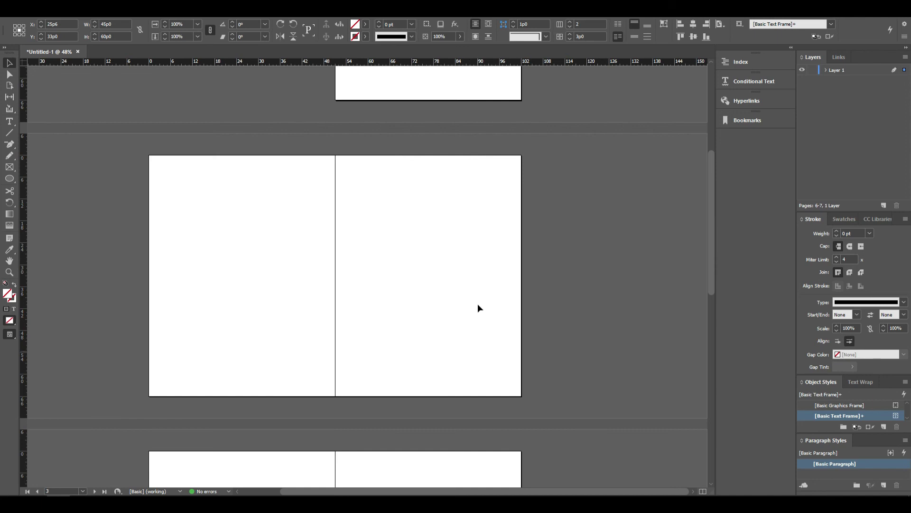
left_click(61, 12)
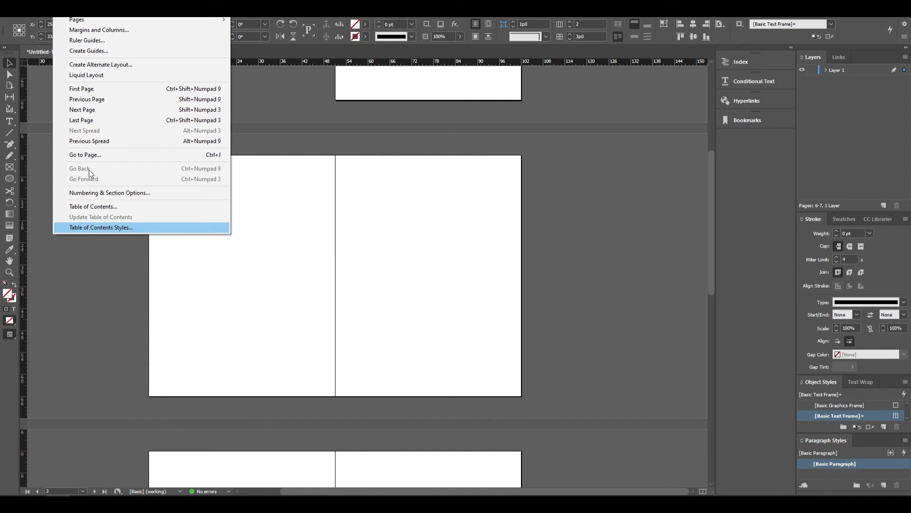
mouse_move(43, 12)
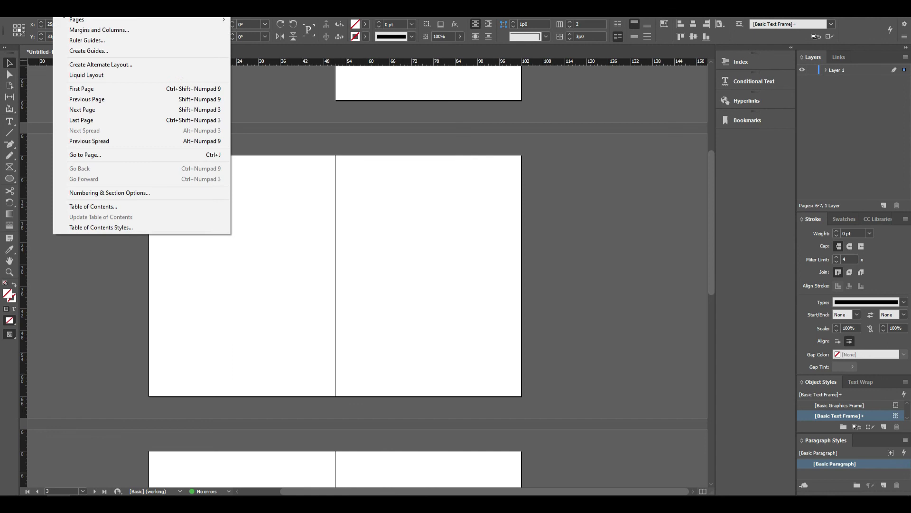
left_click(115, 211)
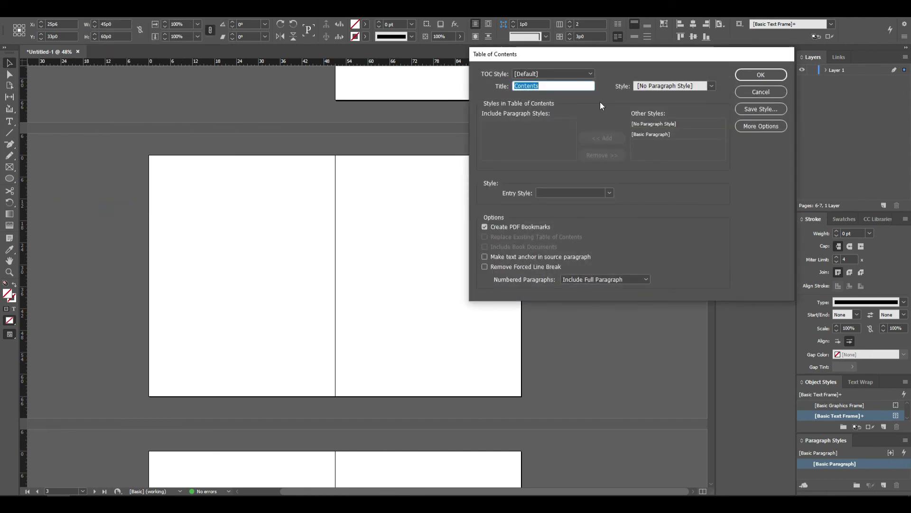
left_click(769, 130)
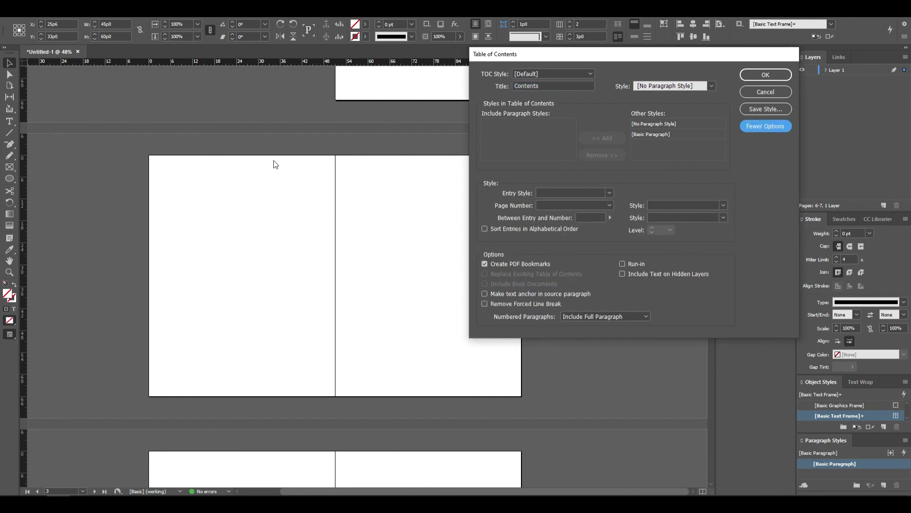
left_click(769, 91)
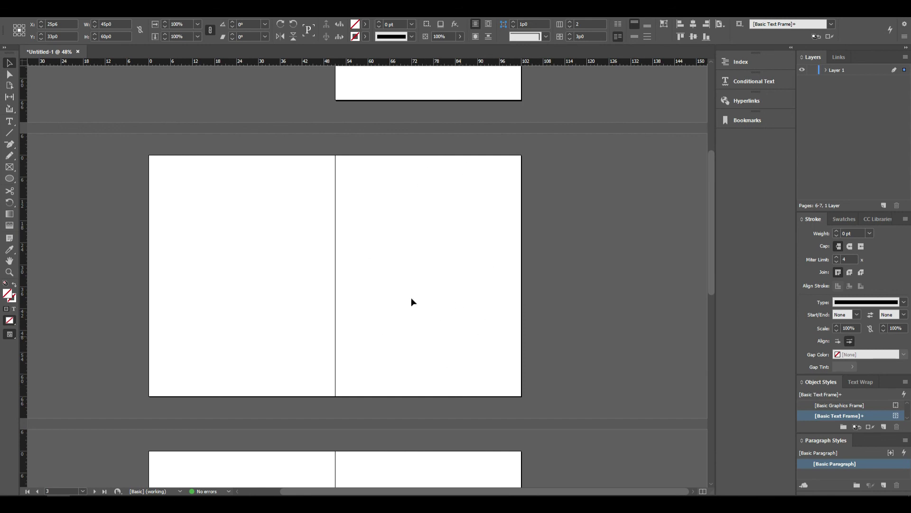
- Review the Table of Contents Styles and the settings for a new style, and close both without creating one
left_click(66, 9)
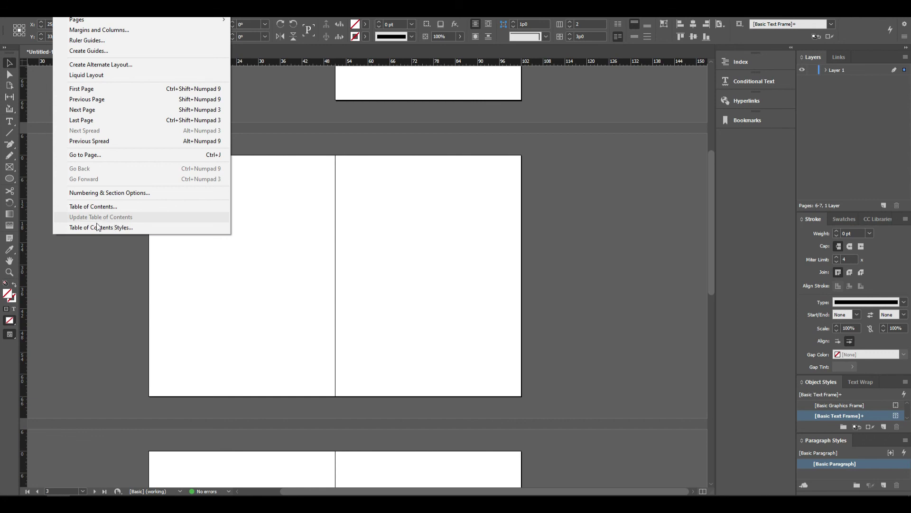
left_click(122, 226)
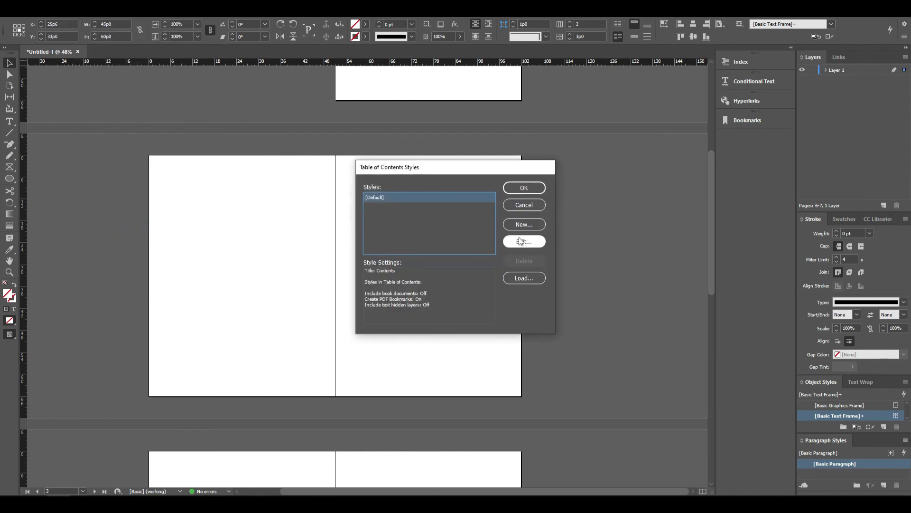
left_click(526, 224)
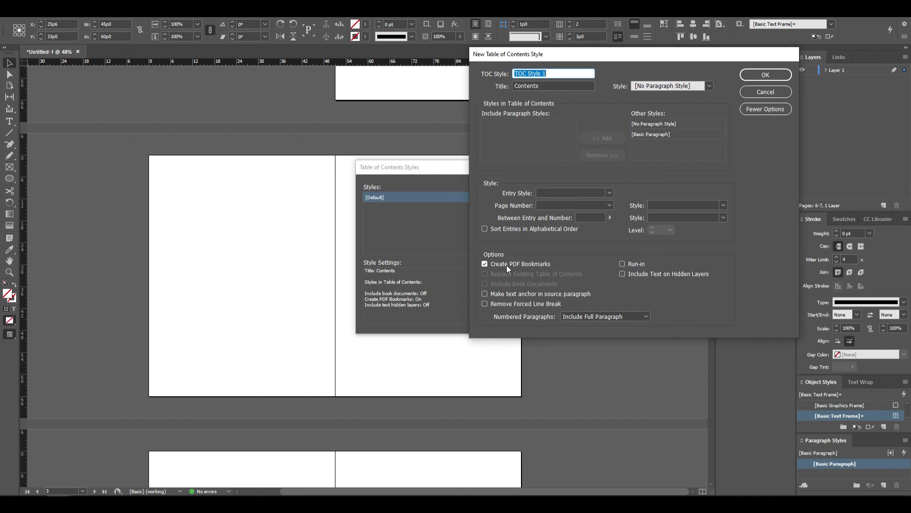
left_click(771, 94)
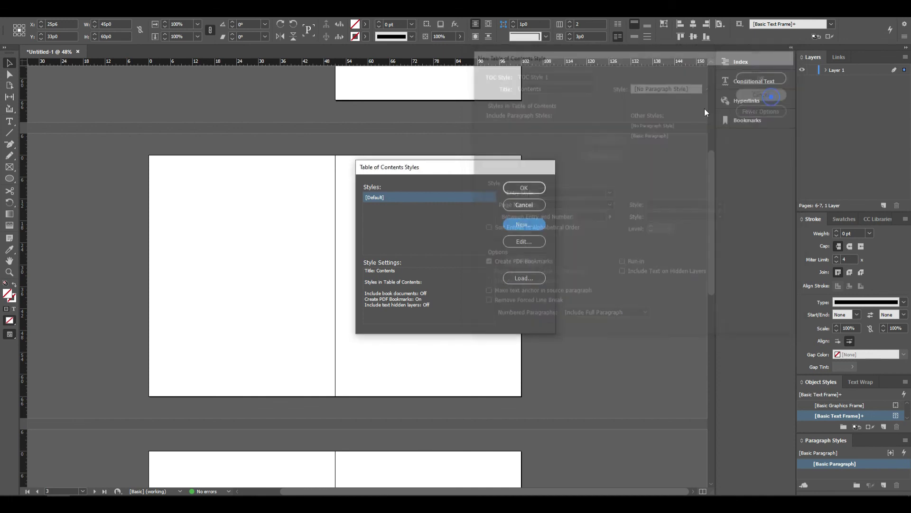
left_click(531, 204)
- Clear the selection and review the page management and page transition commands from the last spread without applying any
left_click_drag(545, 417, 67, 128)
scroll(429, 207, "down", 3)
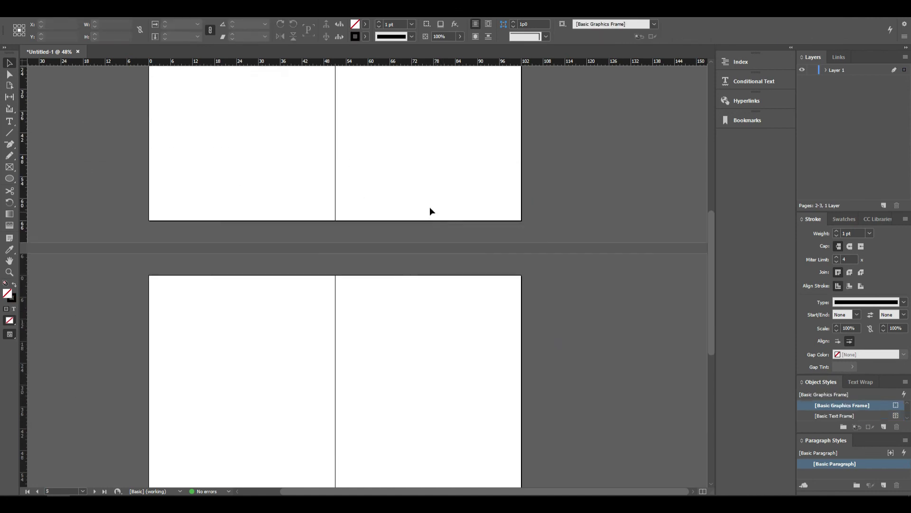
scroll(430, 207, "down", 3)
left_click(65, 17)
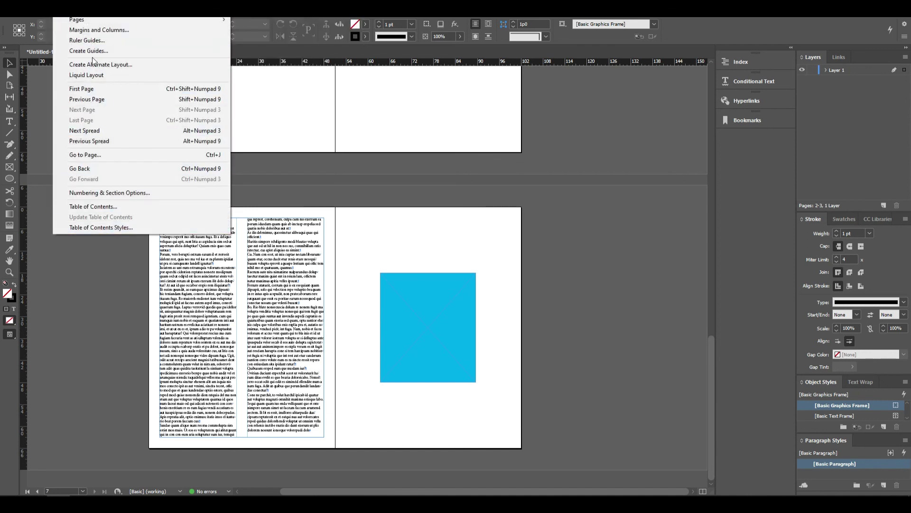
mouse_move(84, 21)
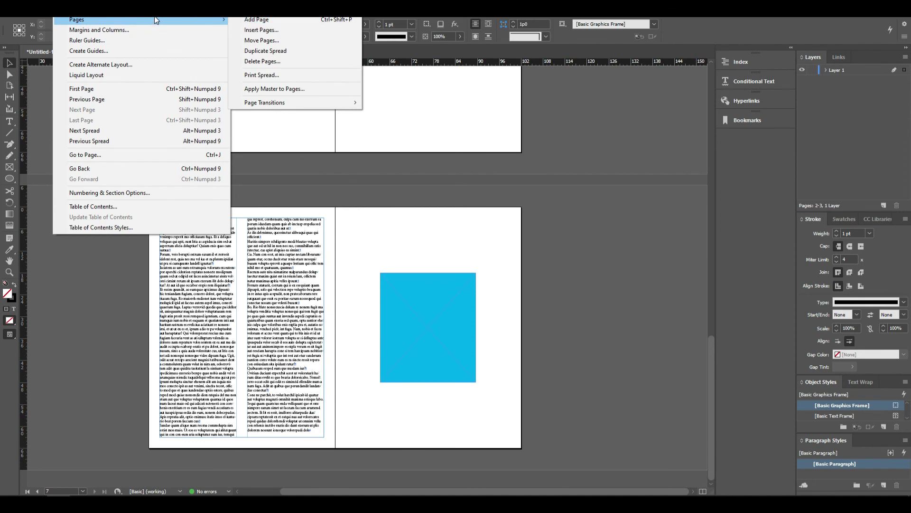
mouse_move(290, 107)
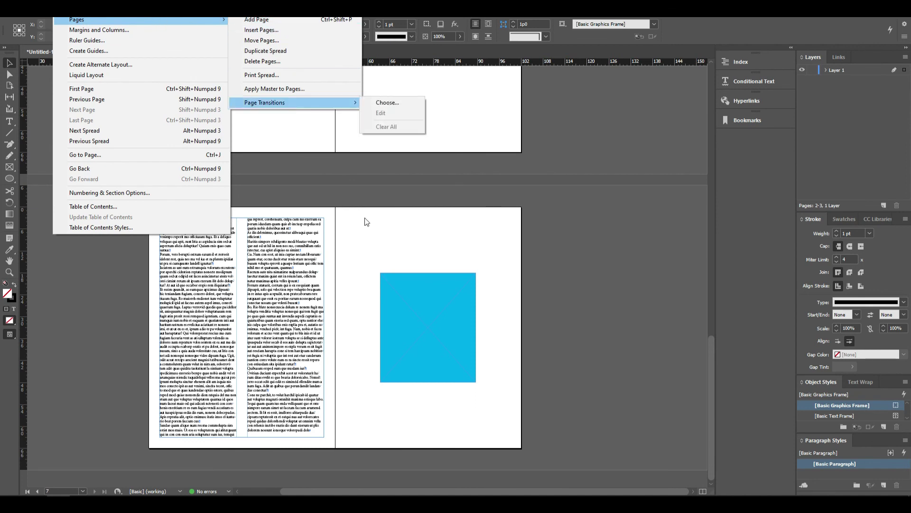
left_click(494, 314)
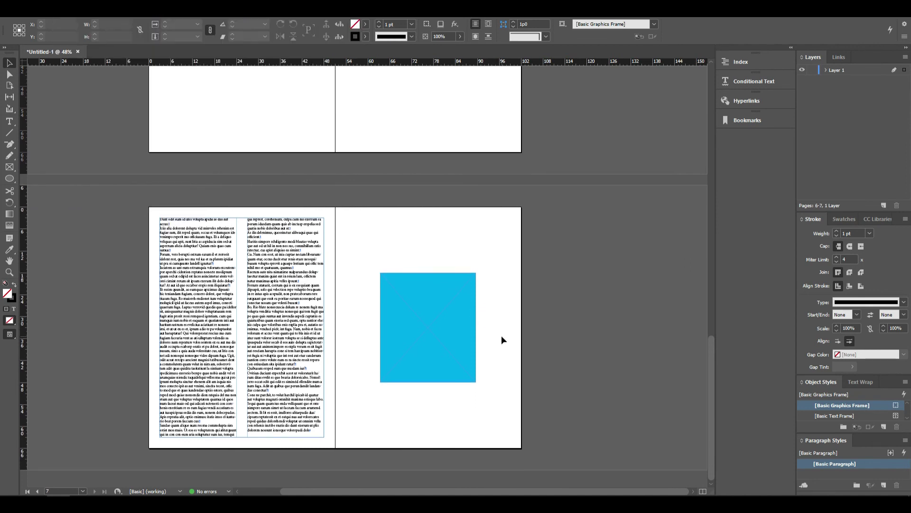